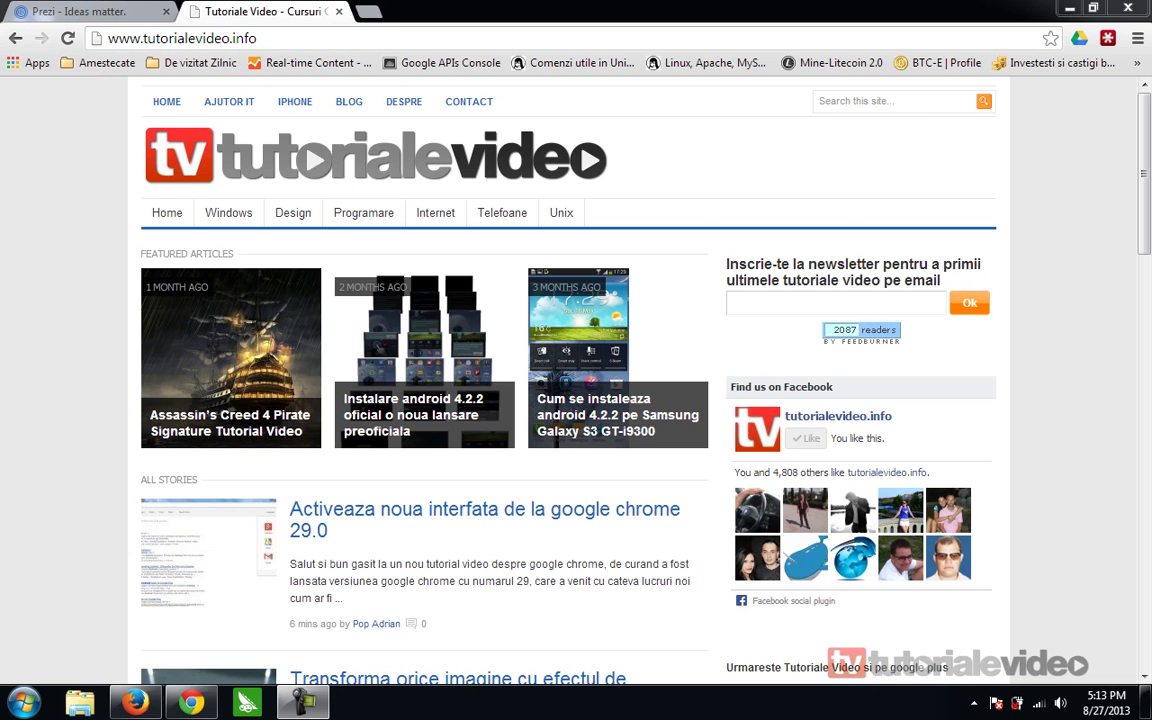
On prezi.com, open the pricing page comparing the Public, Enjoy and Pro licenses
click(100, 11)
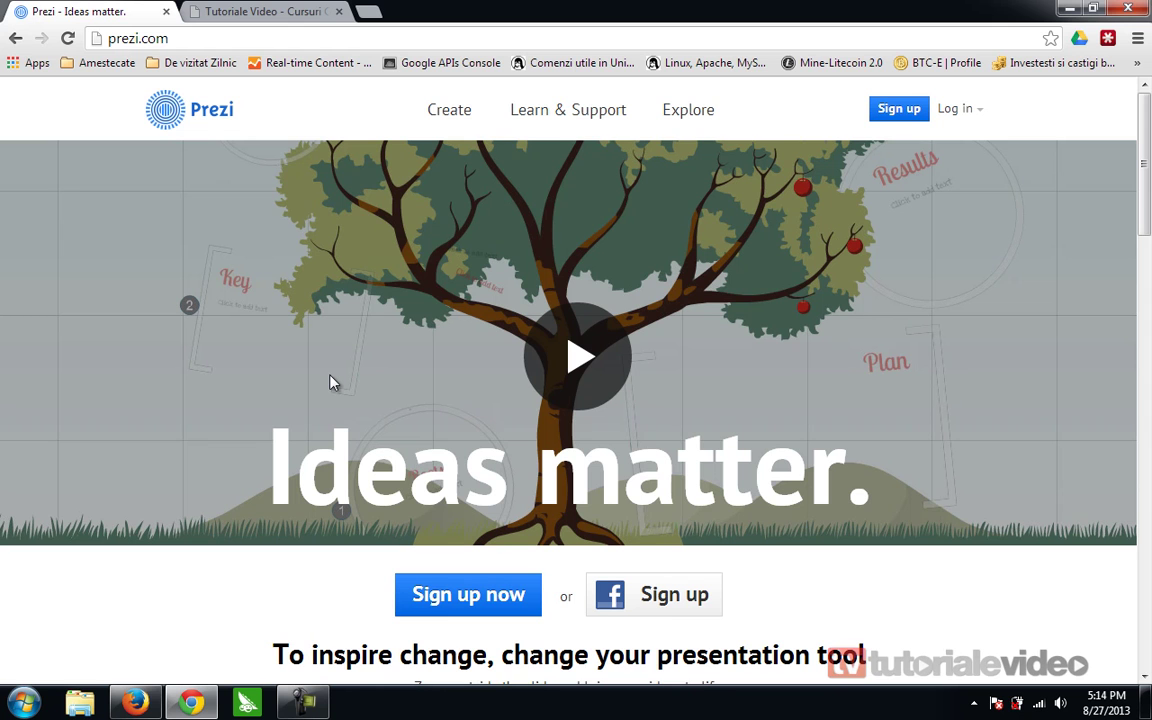
scroll(566, 452, down, 2)
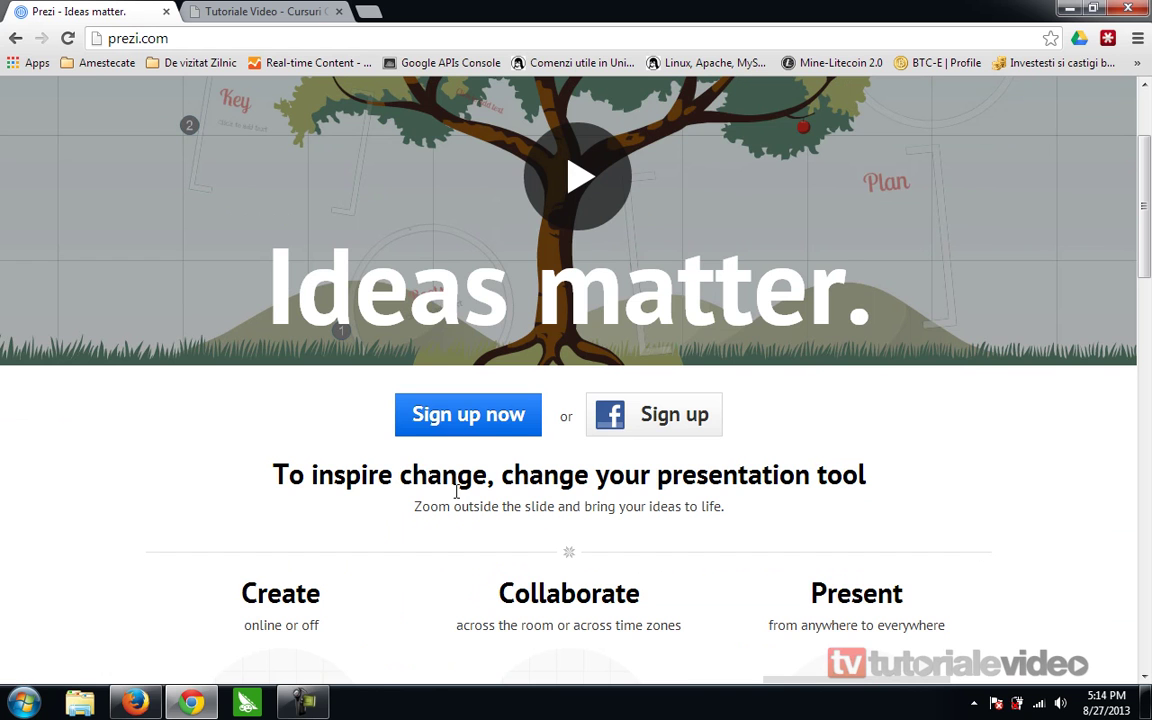
click(445, 414)
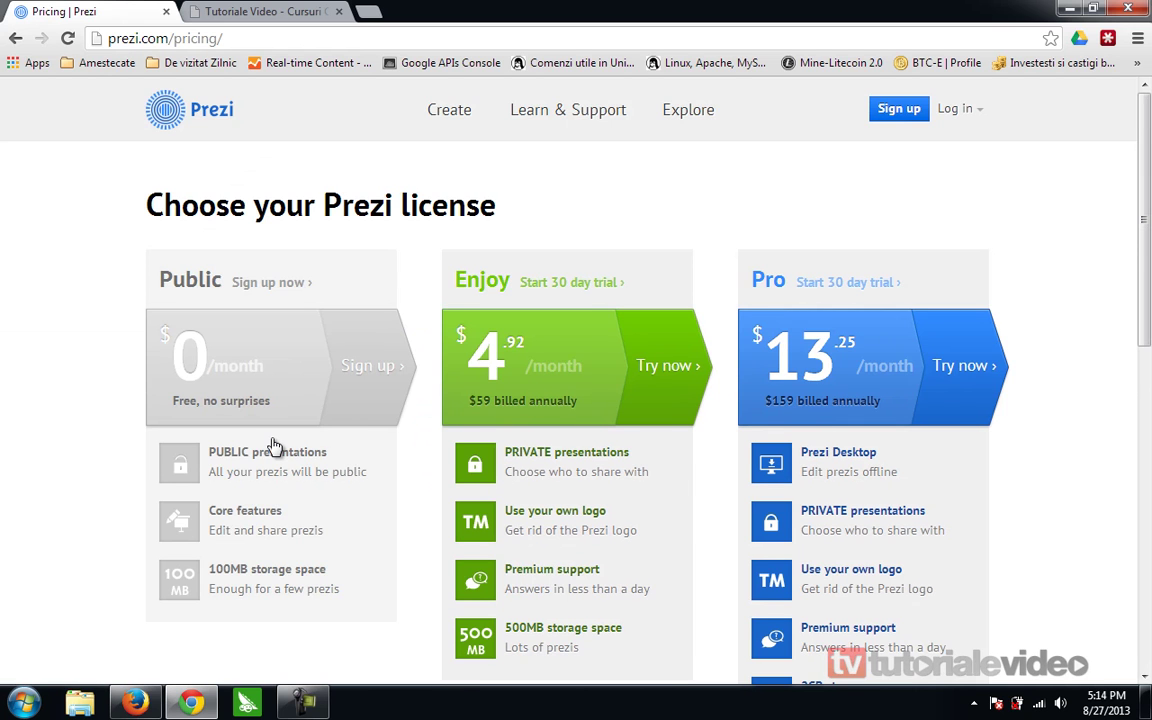
scroll(274, 446, down, 1)
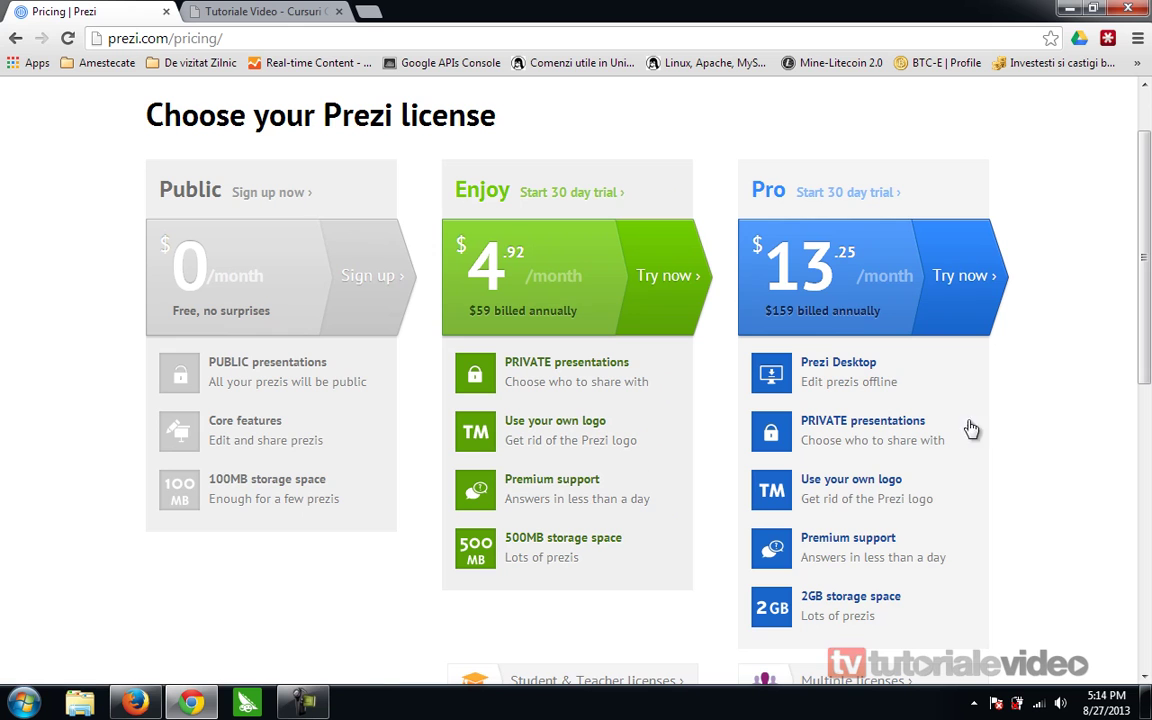
Choose the free Public license and fill in the name fields using the autofill suggestion
click(198, 306)
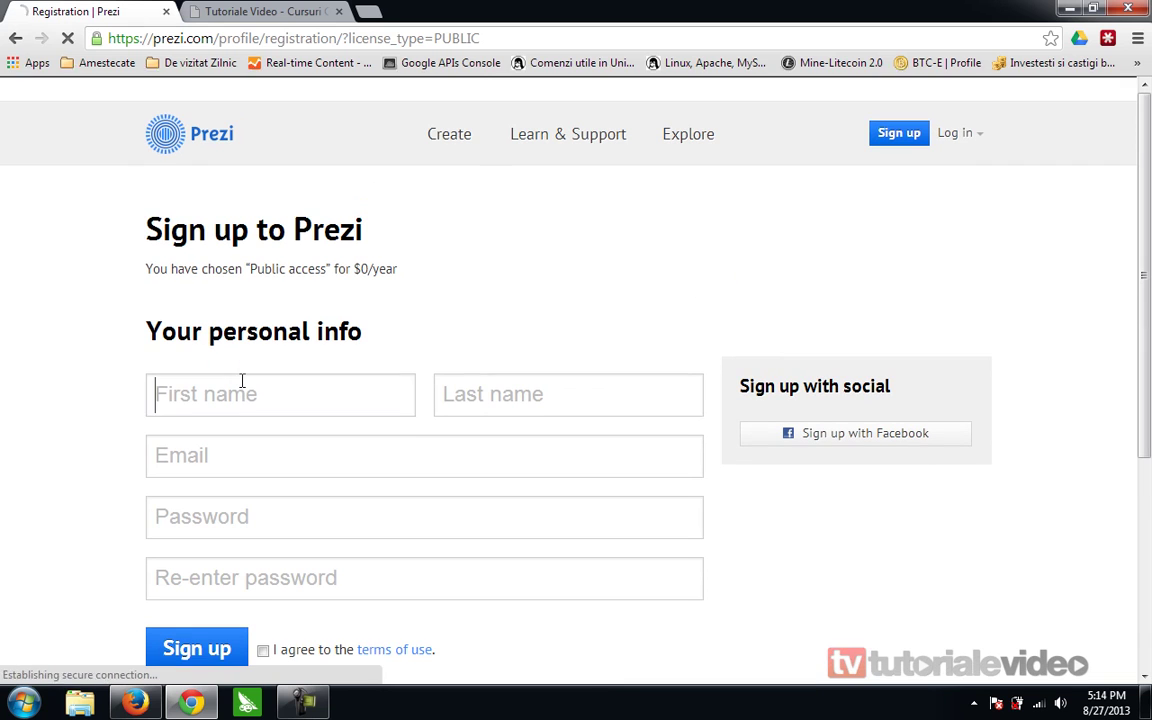
click(242, 381)
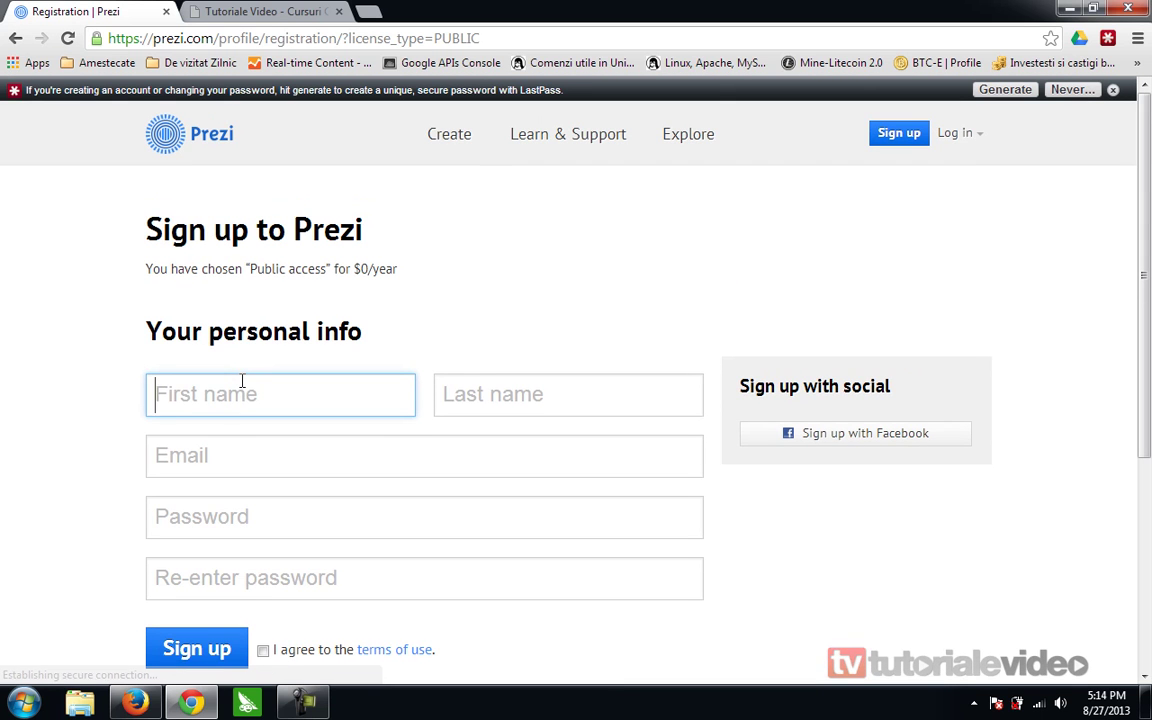
text(Pop)
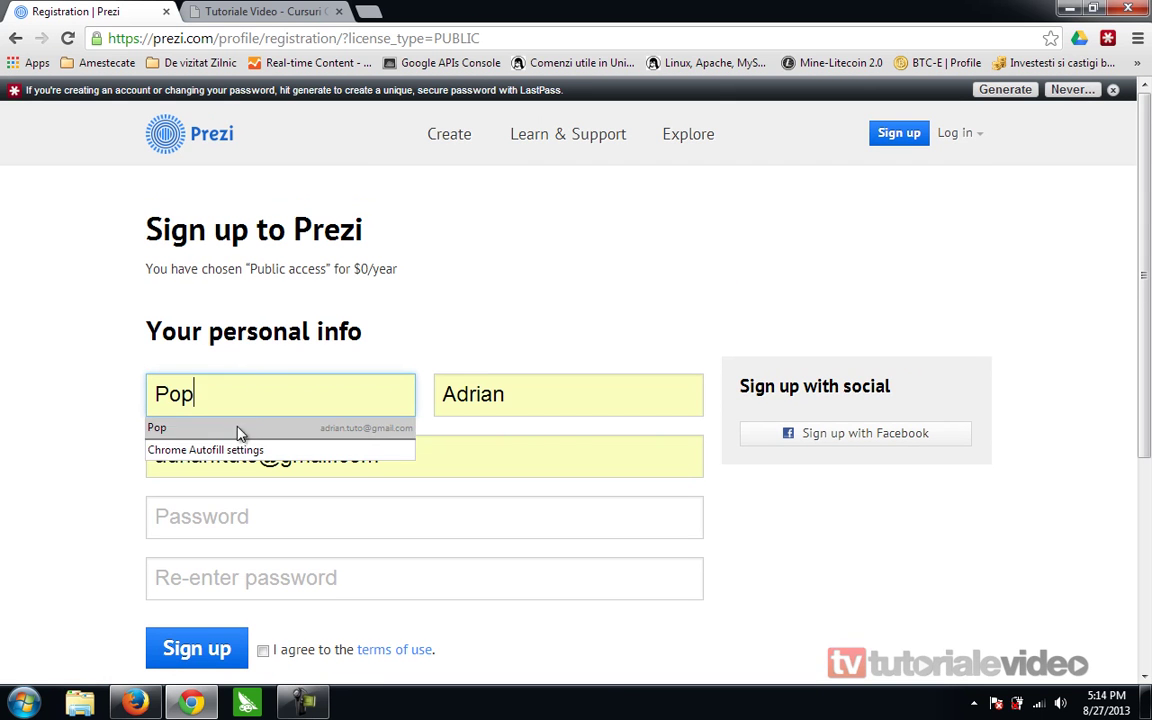
click(200, 427)
Retype the e-mail address field with the account's e-mail
double_click(424, 458)
key(ctrl+a)
key(Down)
key(Down)
key(Down)
Enter and confirm the account password, accept the terms of use and submit the form
key(Tab)
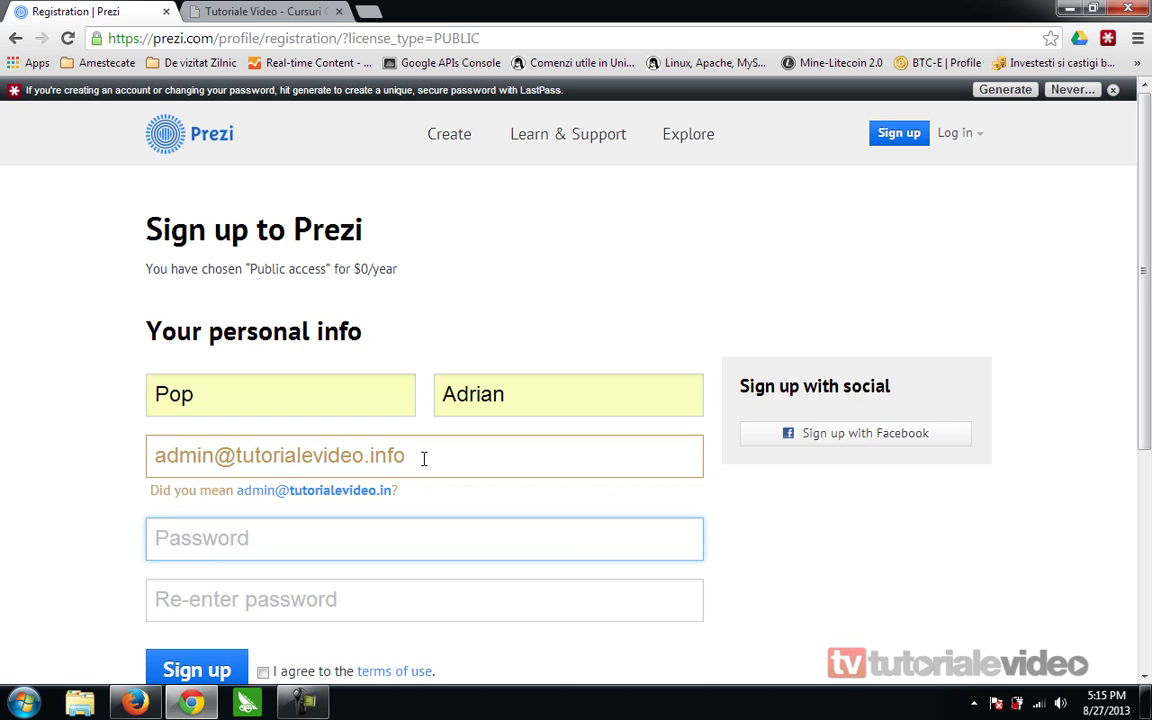
key(Tab)
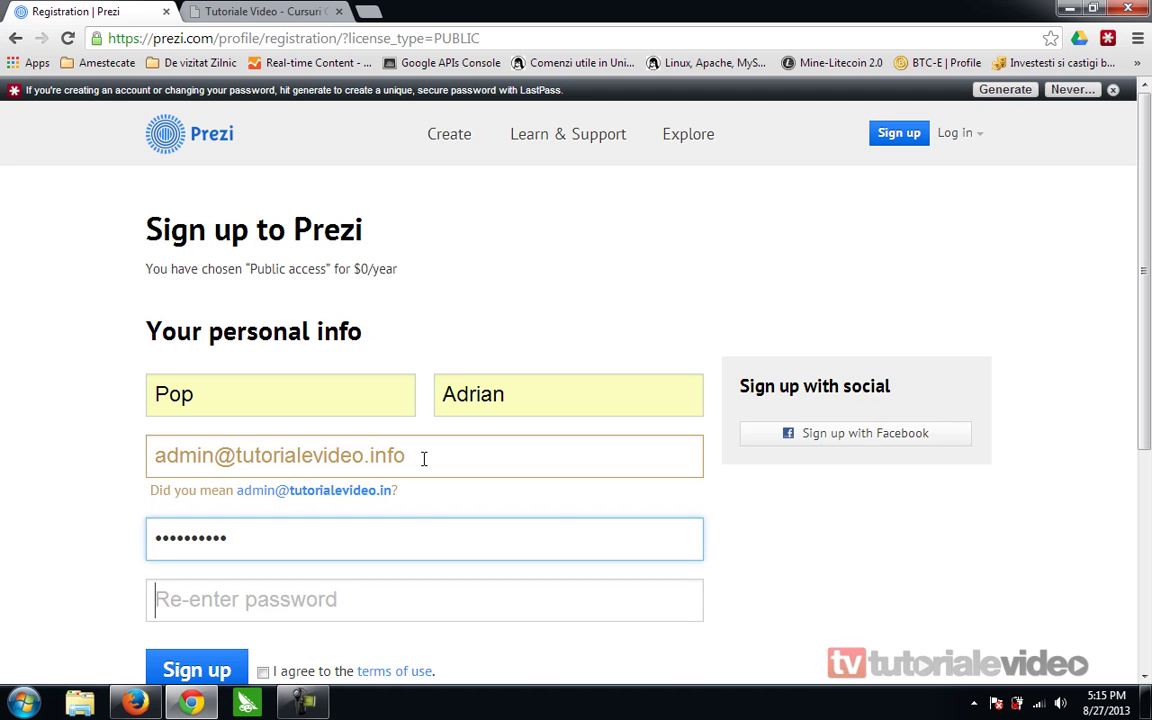
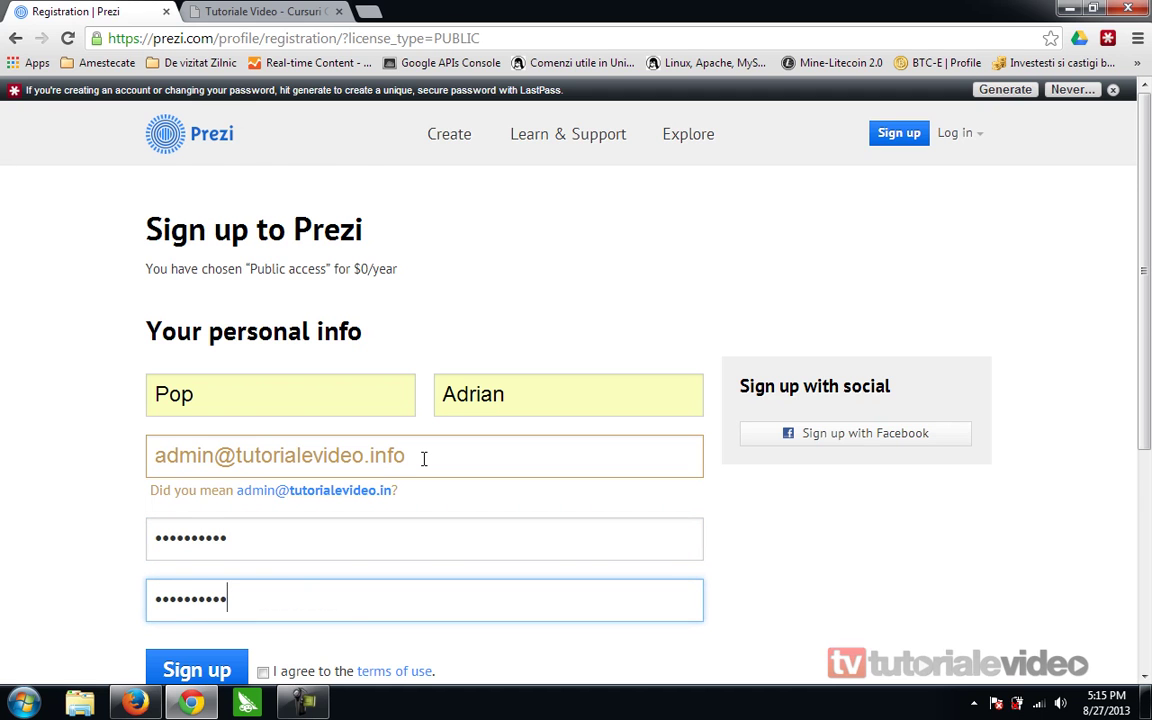
scroll(424, 459, down, 1)
click(263, 582)
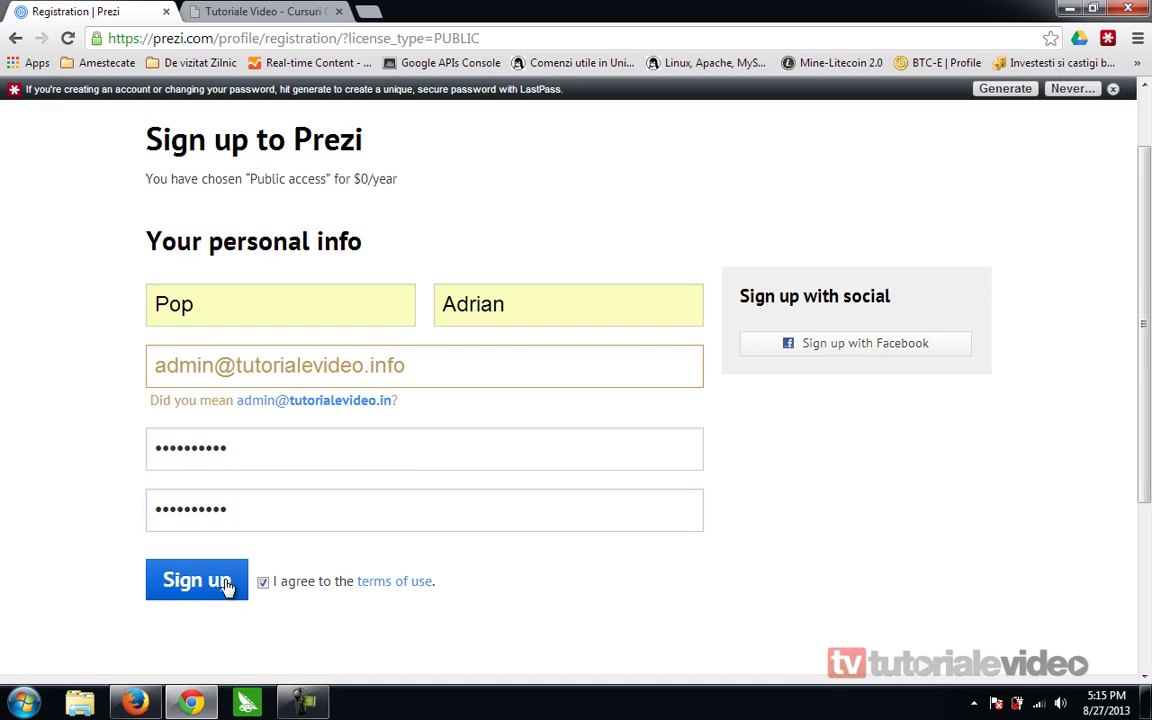
click(190, 580)
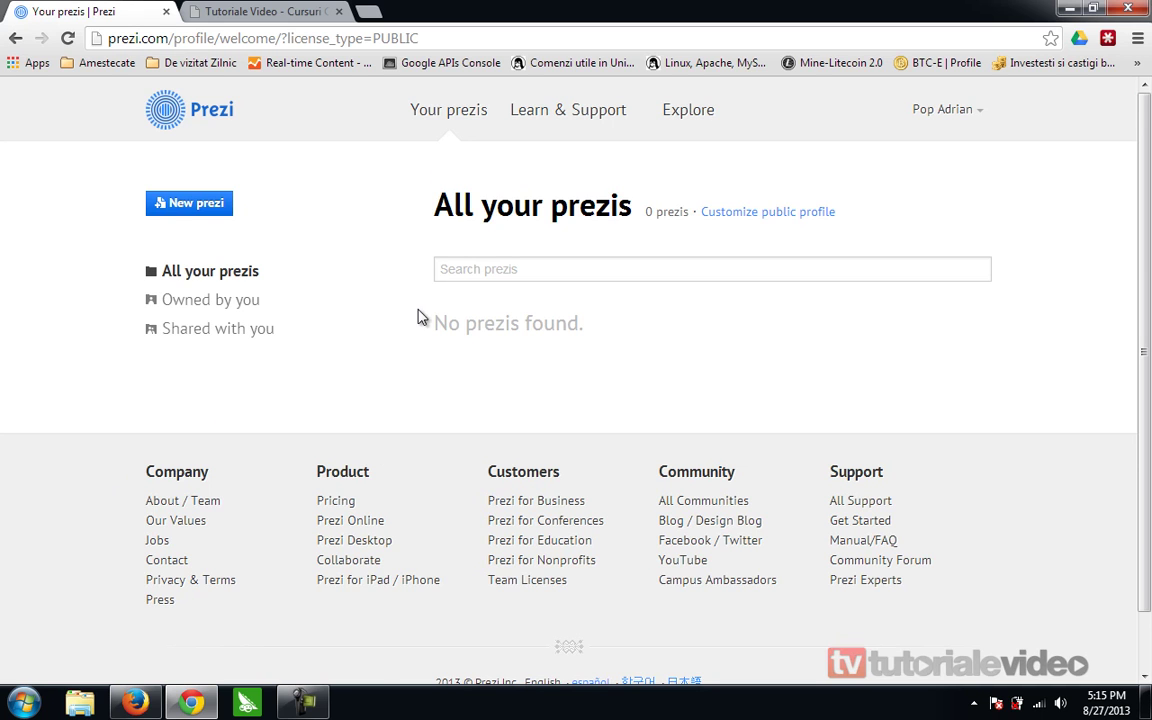
Create a new prezi from the All your prezis page to bring up the template gallery
click(192, 206)
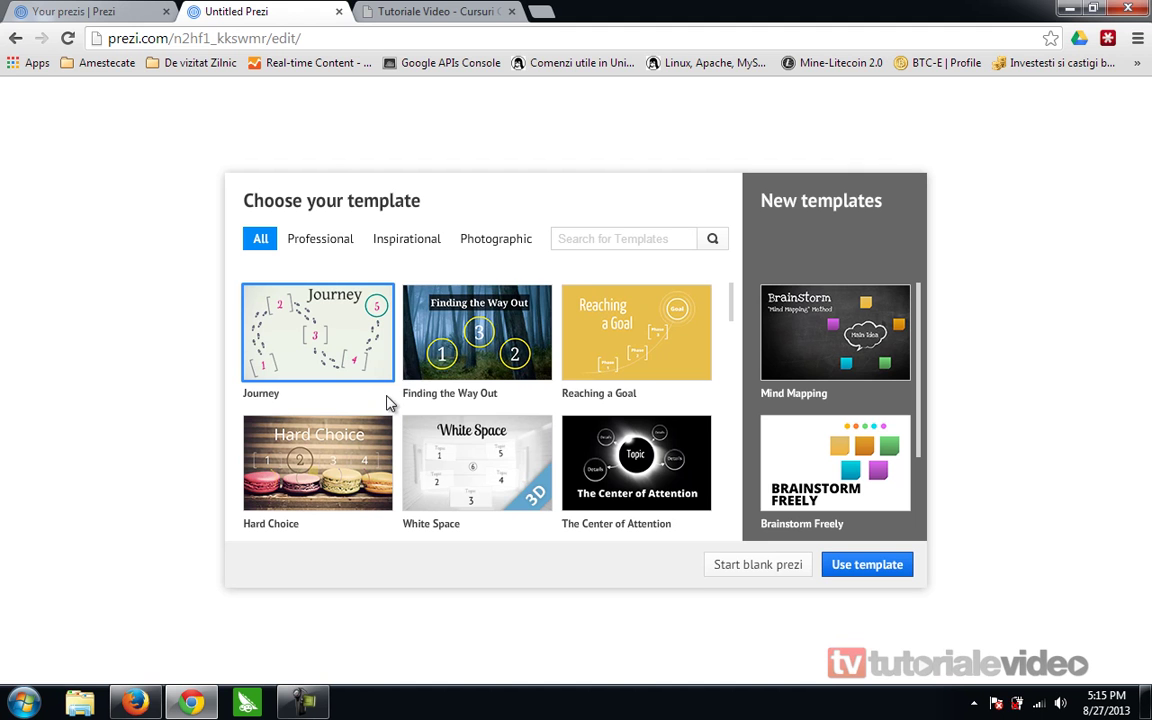
Filter to Professional templates and start the prezi from the red Turning Point template
scroll(728, 323, down, 2)
mouse_move(728, 323)
mouse_down()
mouse_move(715, 410)
mouse_move(725, 531)
mouse_up()
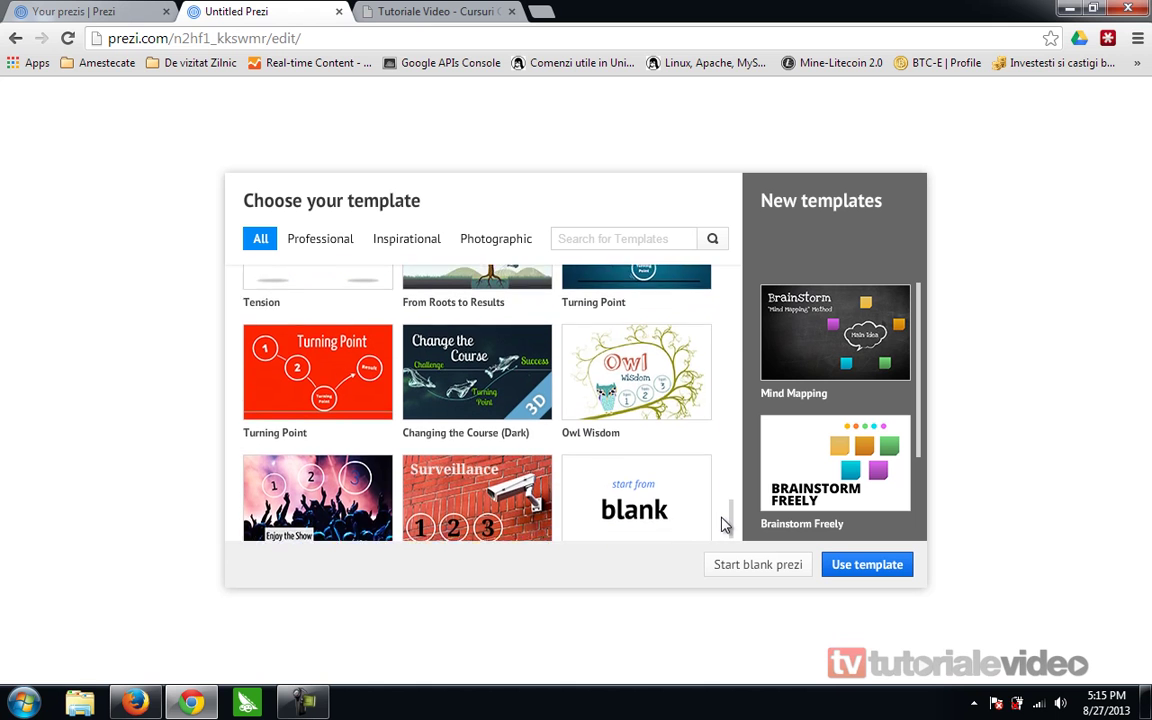
drag(725, 531, 749, 345)
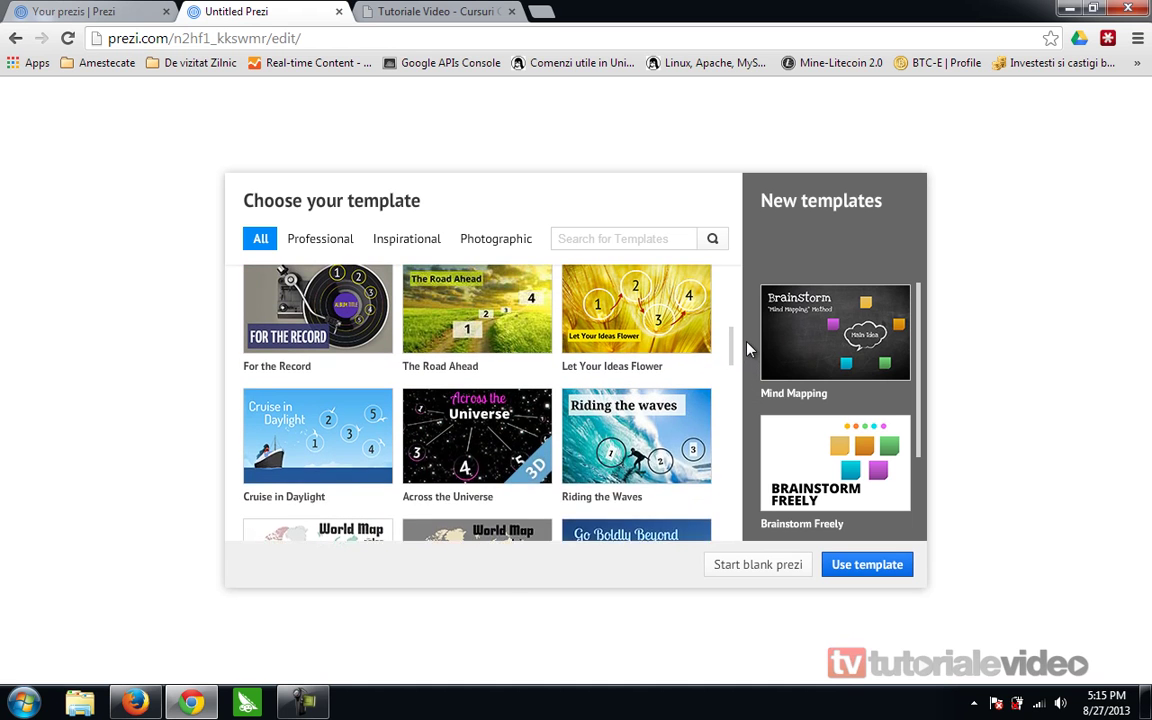
click(333, 245)
scroll(506, 424, down, 2)
scroll(504, 425, down, 1)
scroll(502, 426, down, 2)
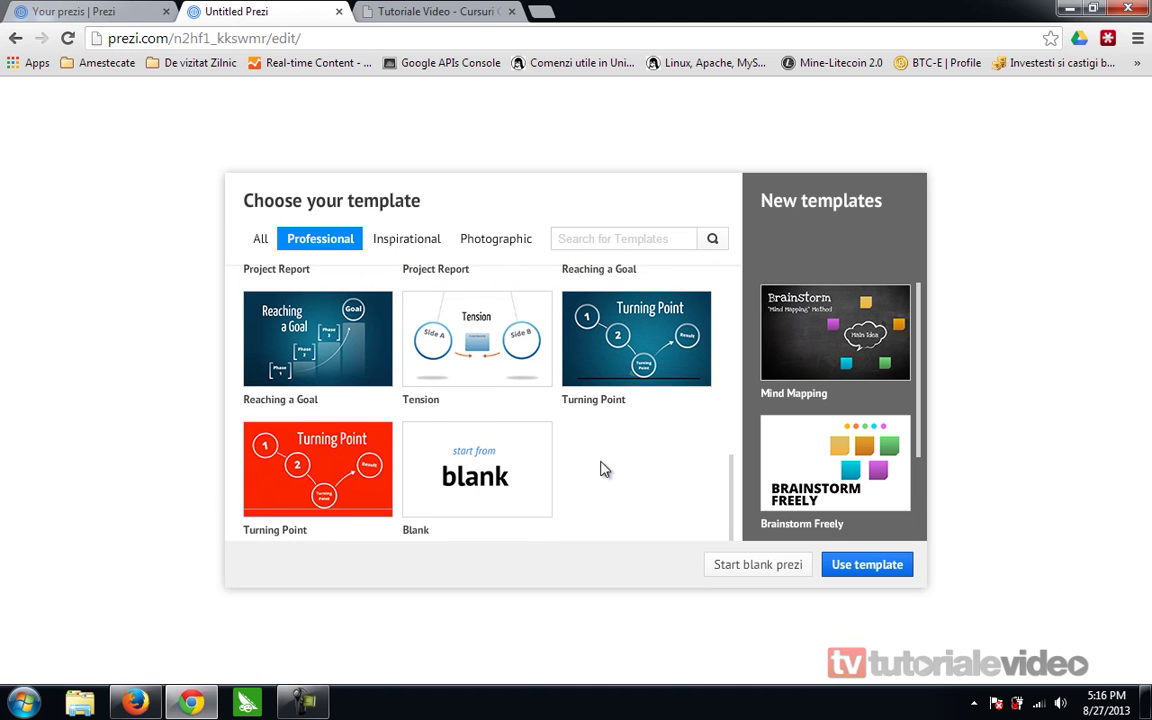
click(318, 476)
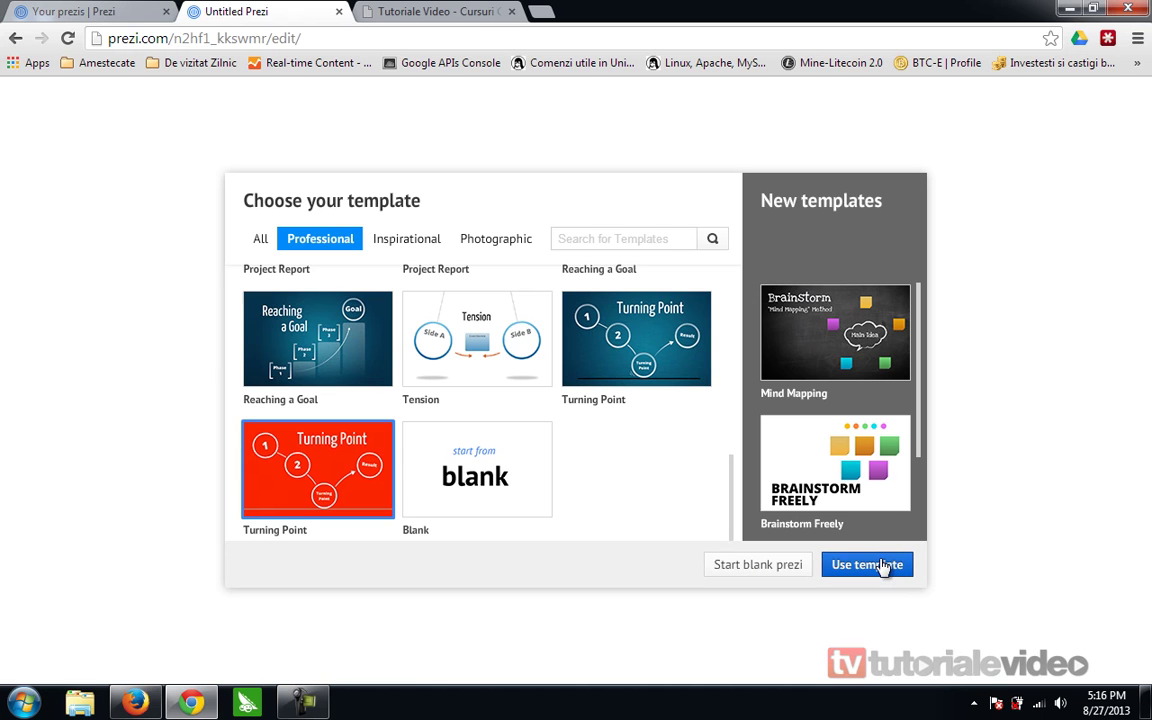
click(818, 566)
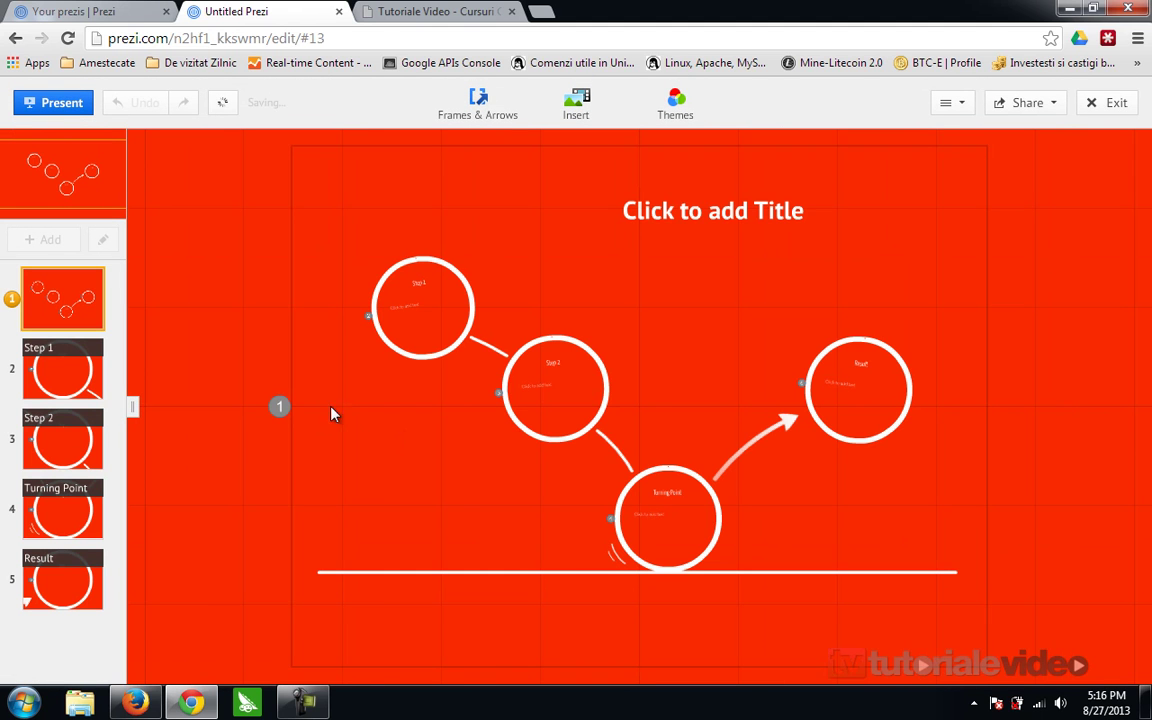
Title the prezi 'Tutoriale Video Proiect Litecoin' and select the Step 1 circle
click(741, 206)
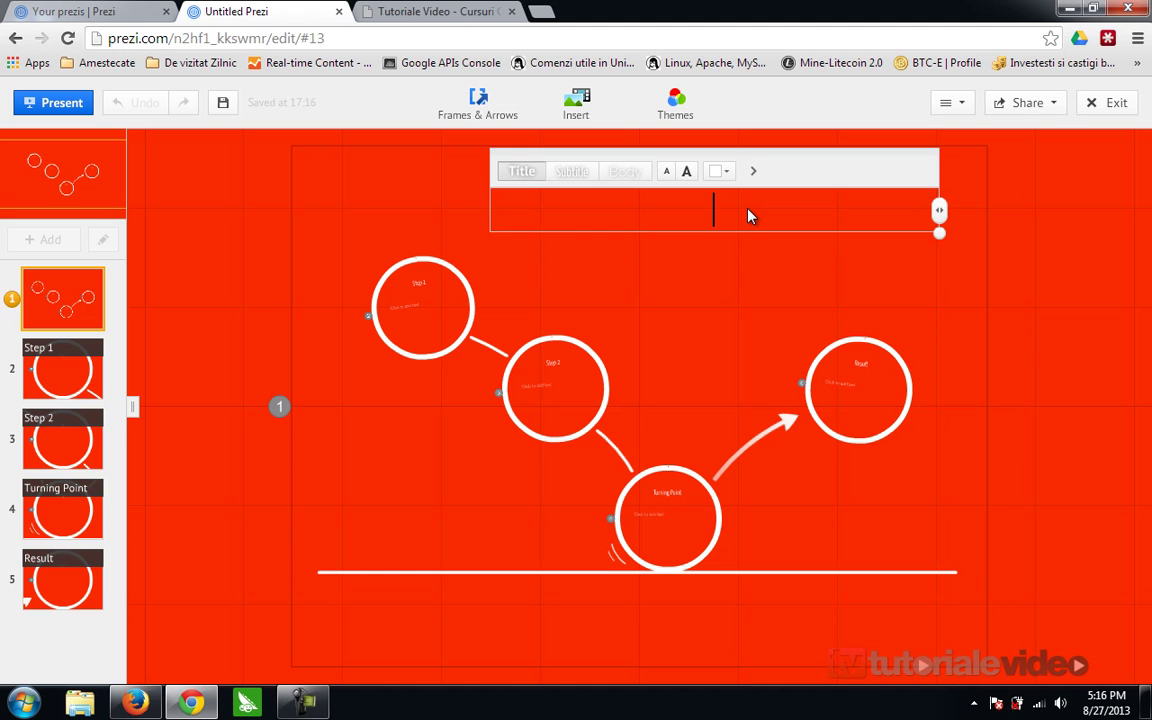
text(Tutoriale)
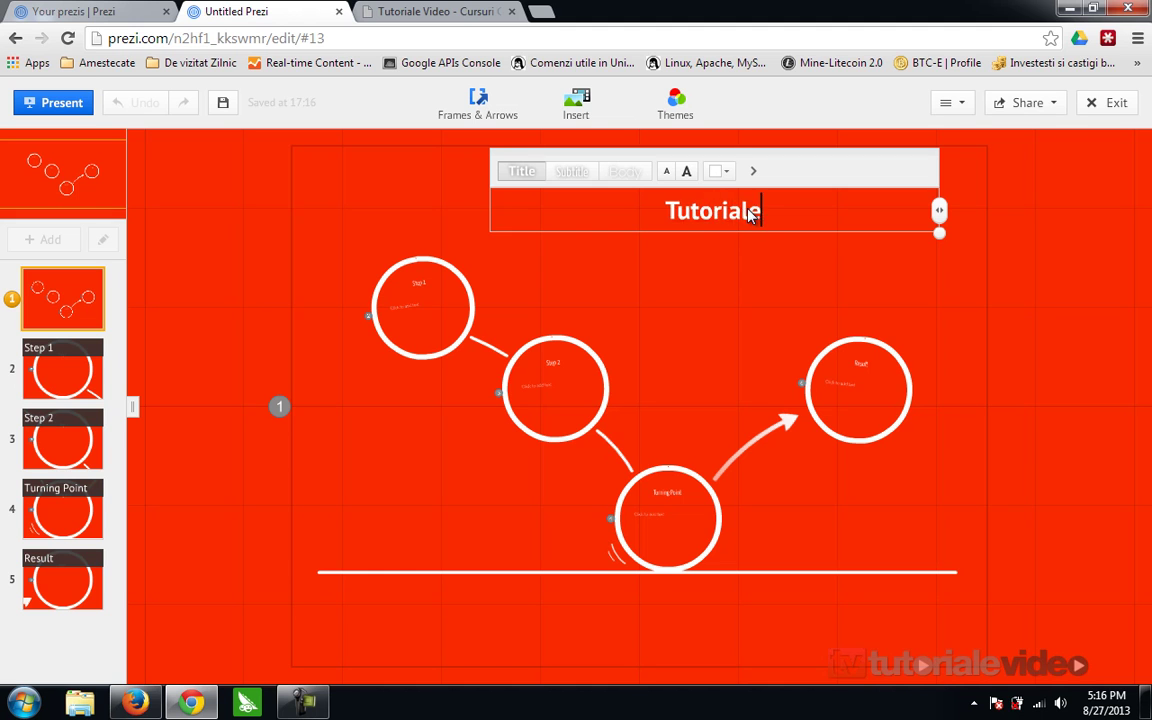
text( Video Proiect )
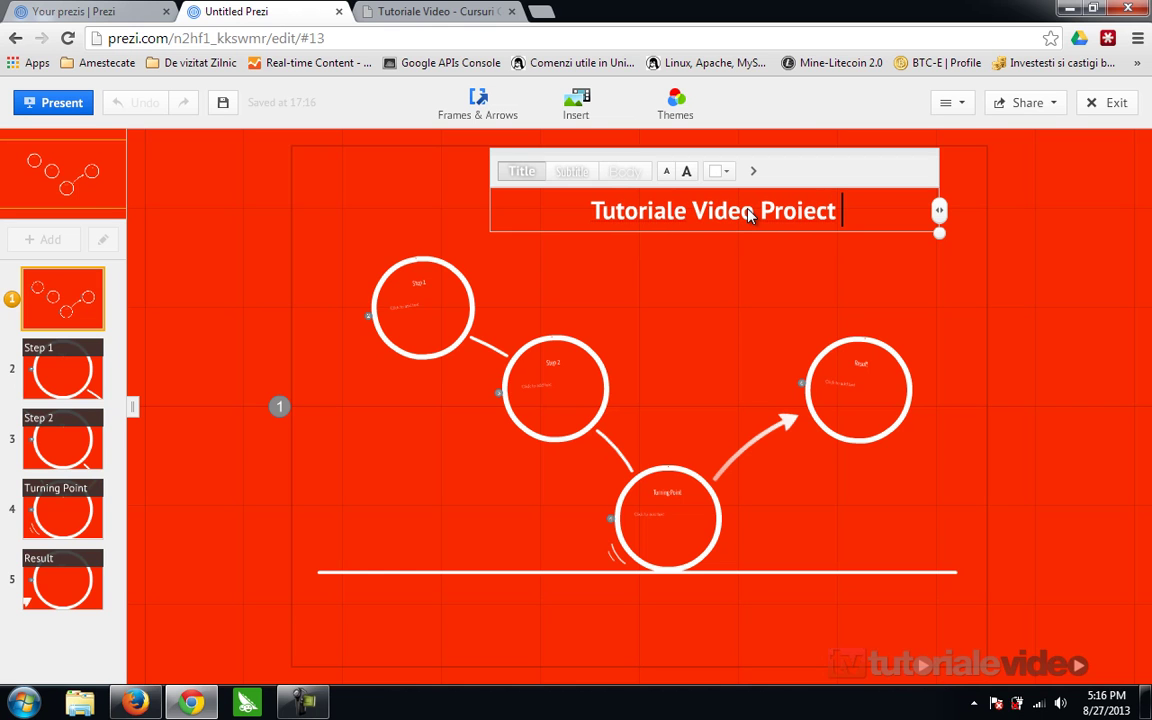
text(Litecoin)
click(497, 287)
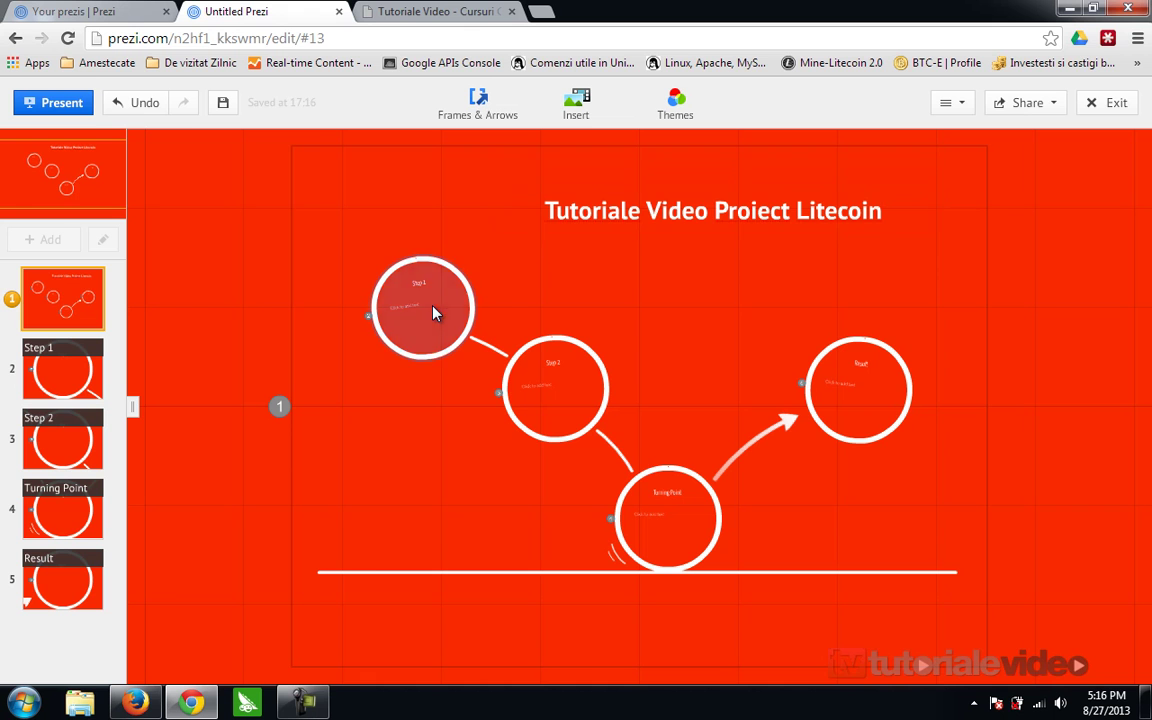
click(432, 312)
Add the body text 'Avem nevoie de informatie' inside the Step 1 circle
click(390, 293)
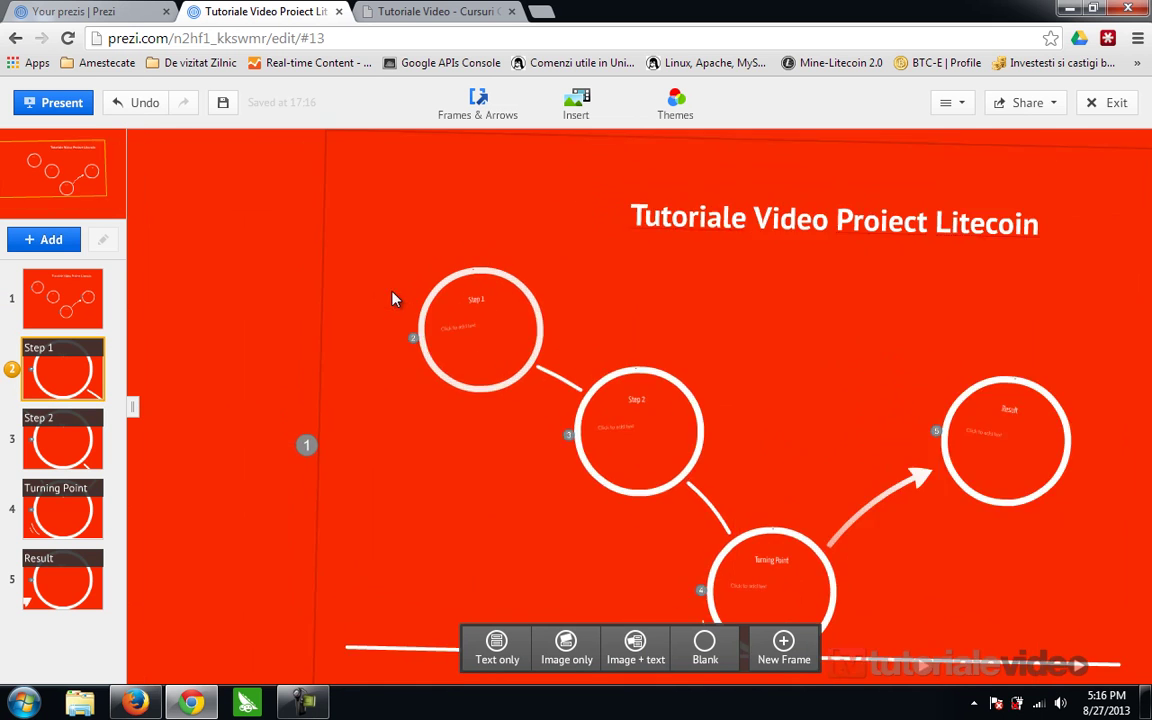
click(570, 389)
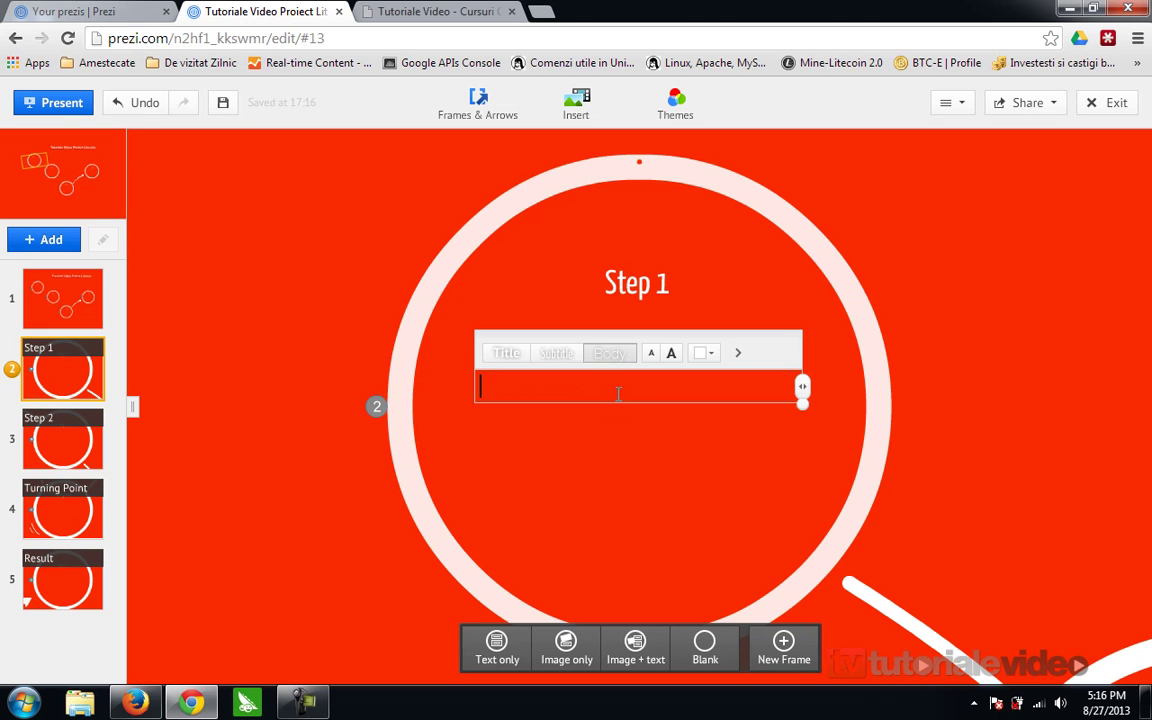
text(Avem de)
key(BackSpace)
key(BackSpace)
text(nevoie de informatie)
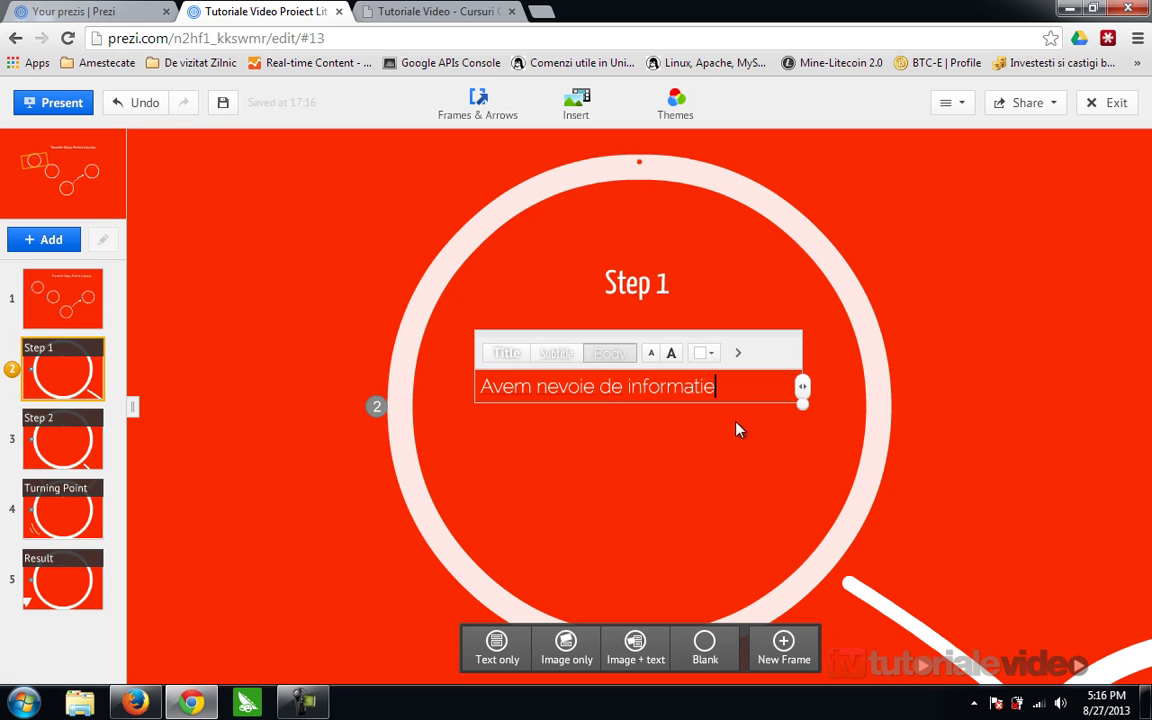
click(712, 463)
Replace the Step 1 heading with 'Litecoin introducere'
click(697, 285)
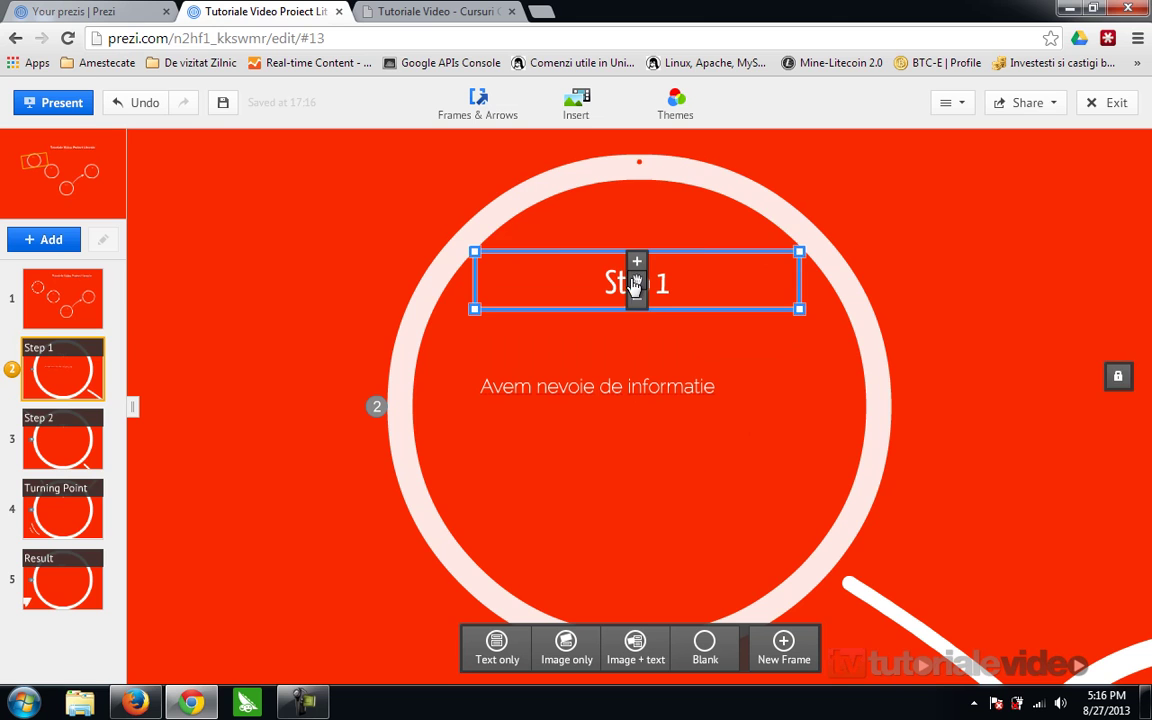
click(685, 280)
key(BackSpace)
key(BackSpace)
key(BackSpace)
key(BackSpace)
key(BackSpace)
key(BackSpace)
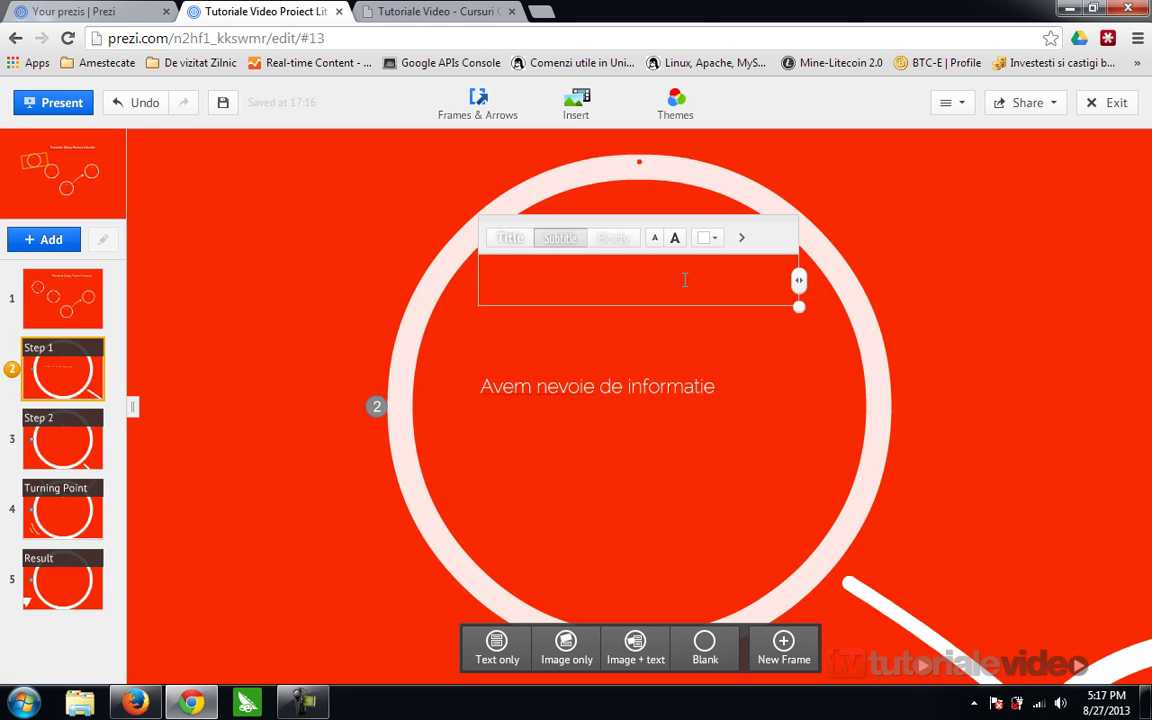
text(Litecoin )
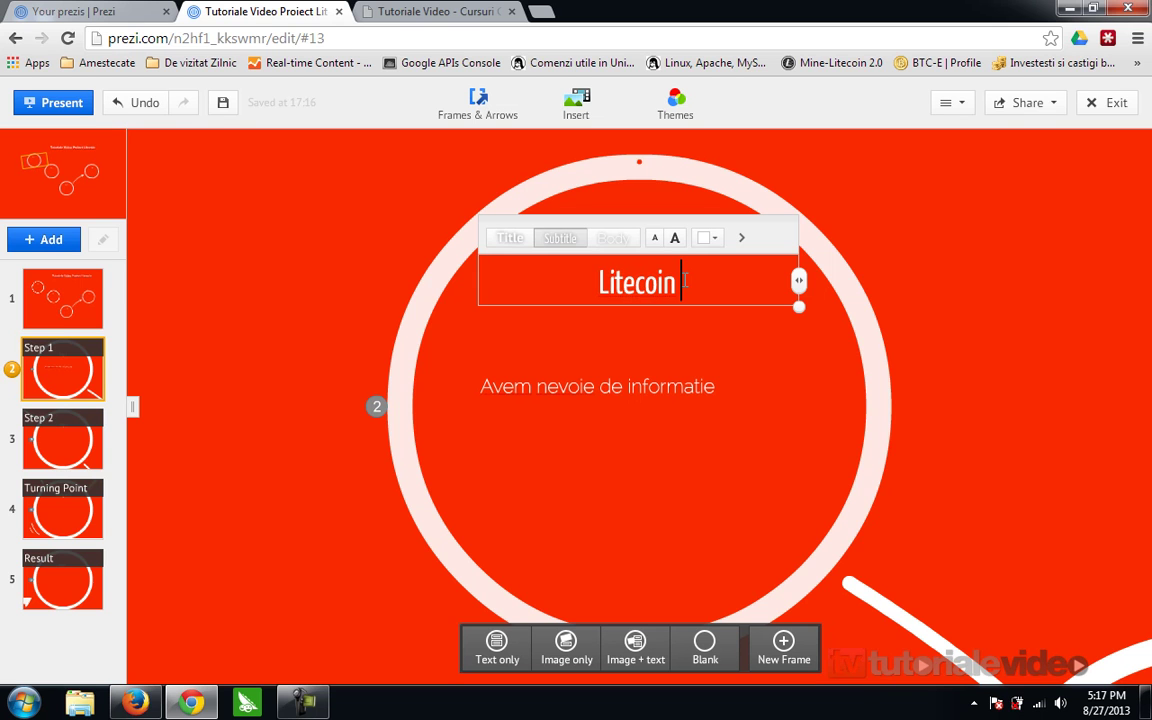
text(introdu)
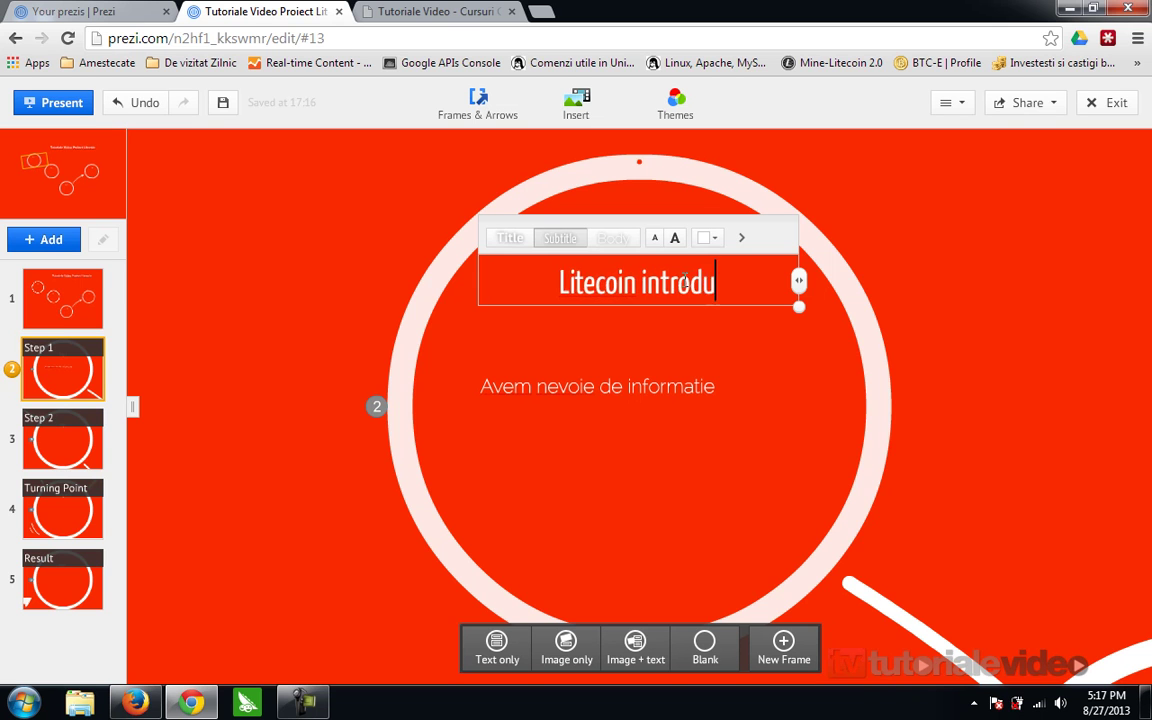
text(cere)
click(699, 468)
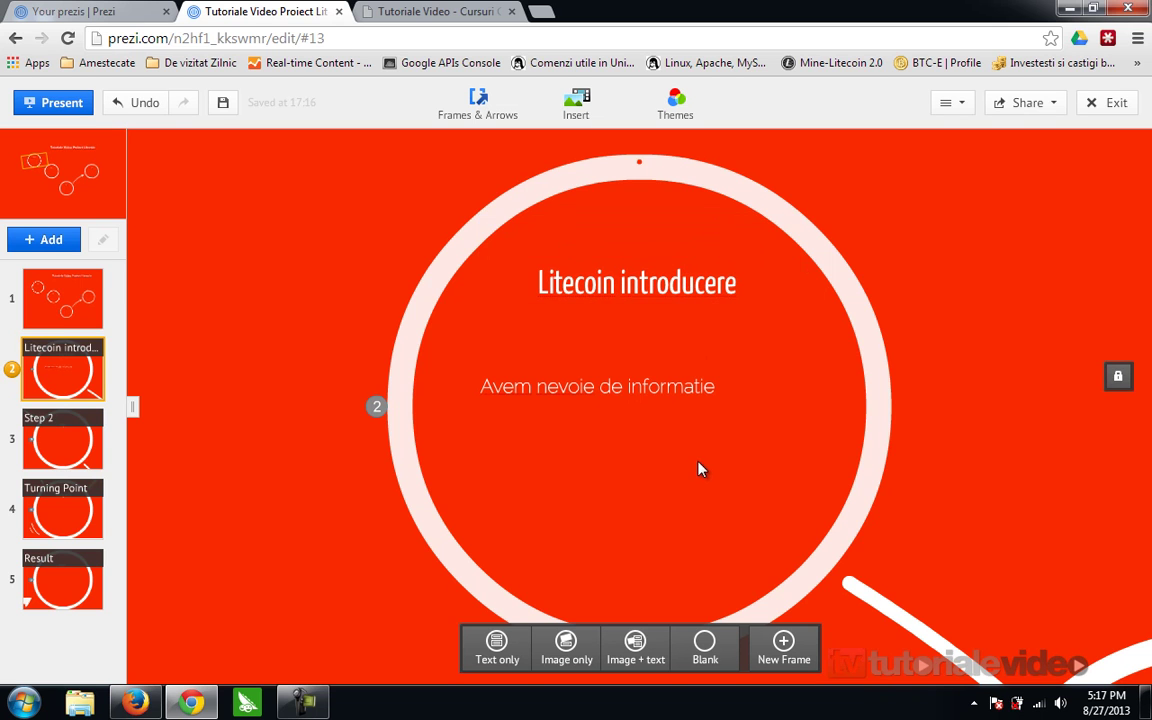
Click through the Step 1 frame's elements, then navigate to the Step 2 circle
click(746, 525)
click(878, 569)
click(416, 422)
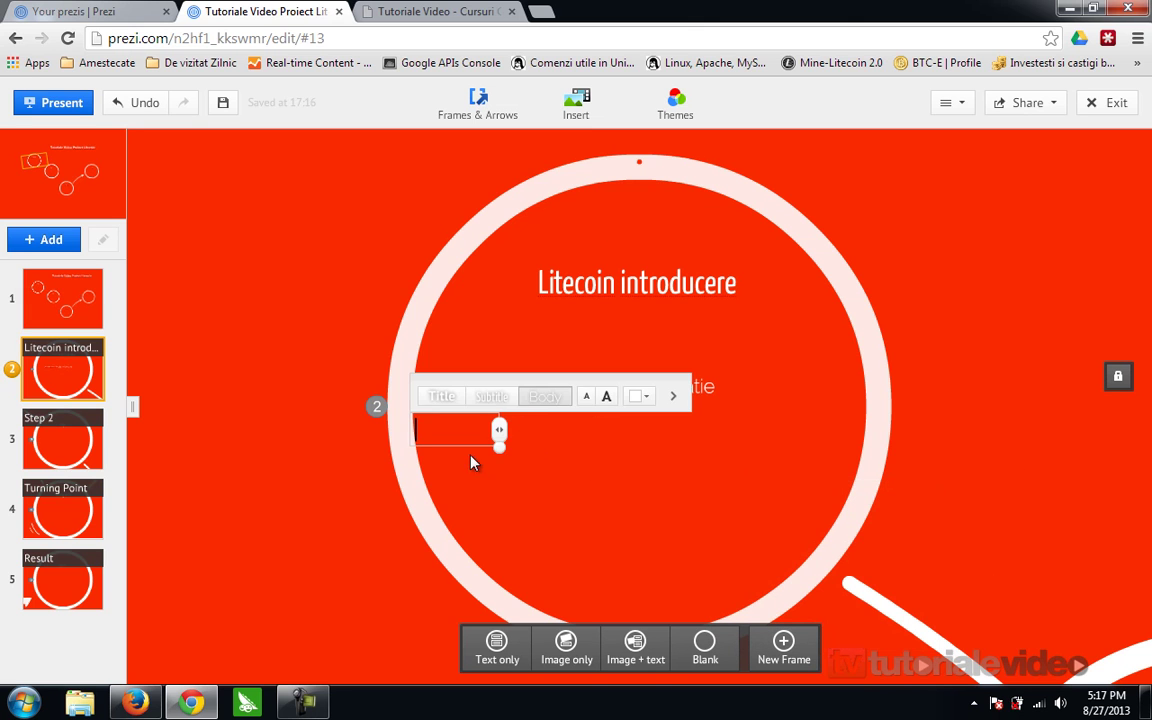
click(520, 430)
click(677, 300)
click(699, 463)
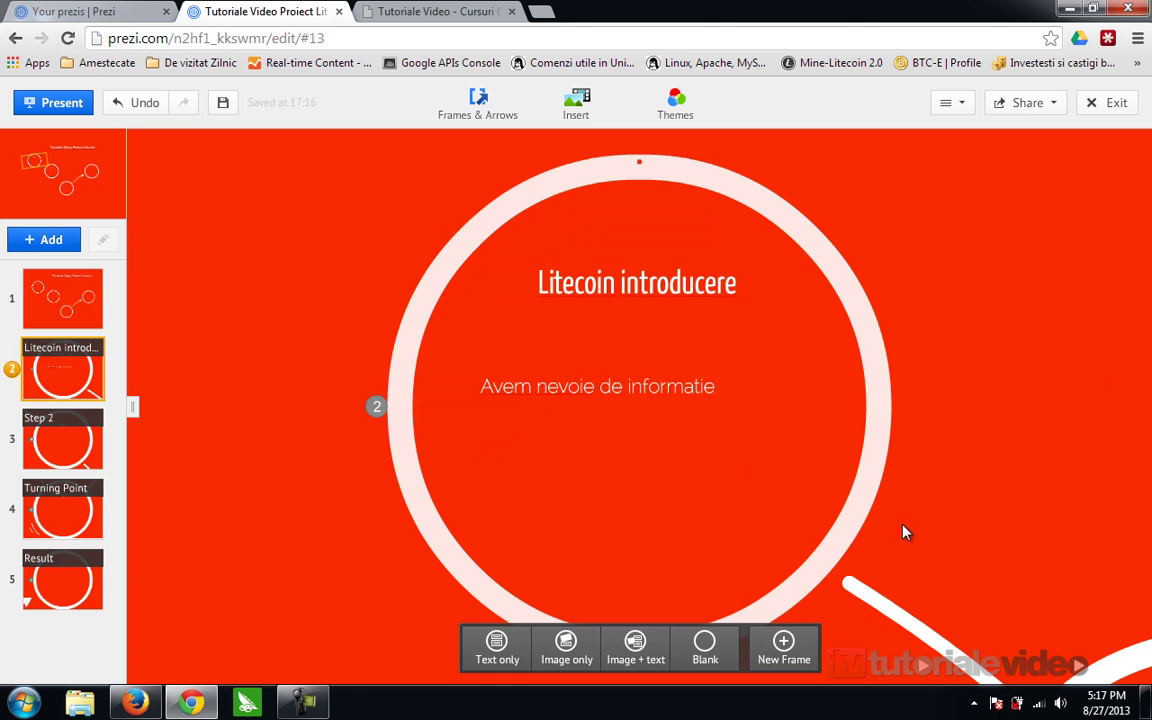
click(72, 440)
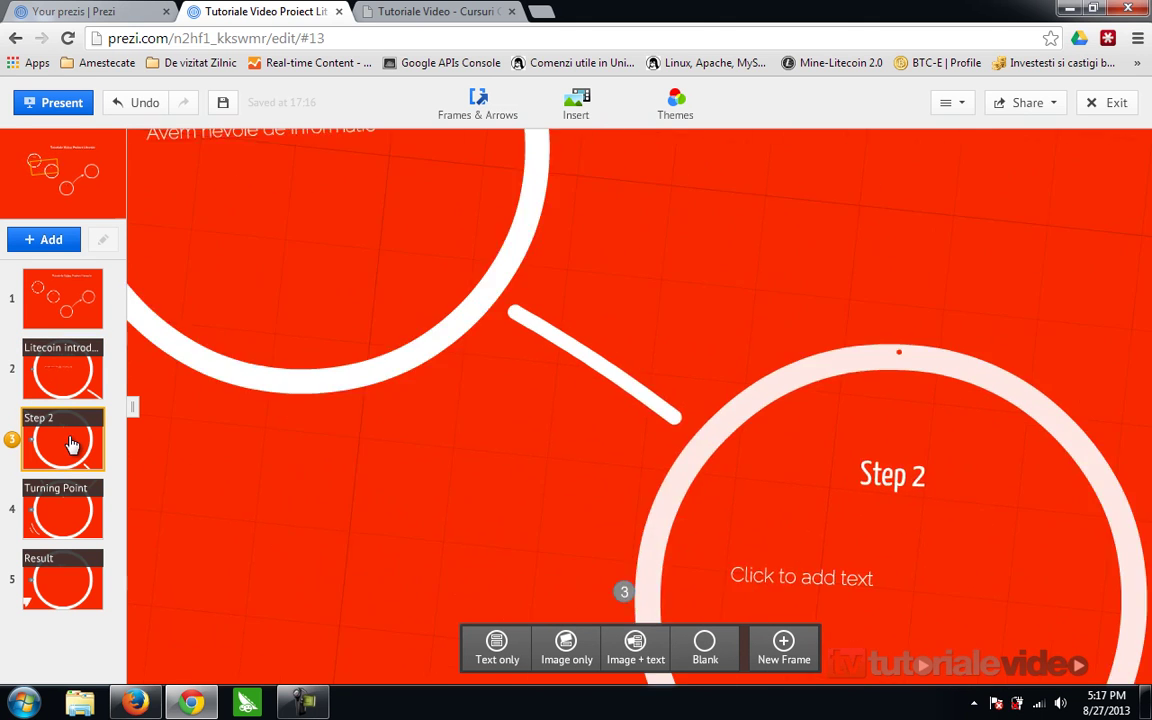
Retitle Step 2 'Placa Video pentru litecoin' with body 'ATI 7950', then go to Turning Point
double_click(658, 285)
key(BackSpace)
key(BackSpace)
key(BackSpace)
key(BackSpace)
key(BackSpace)
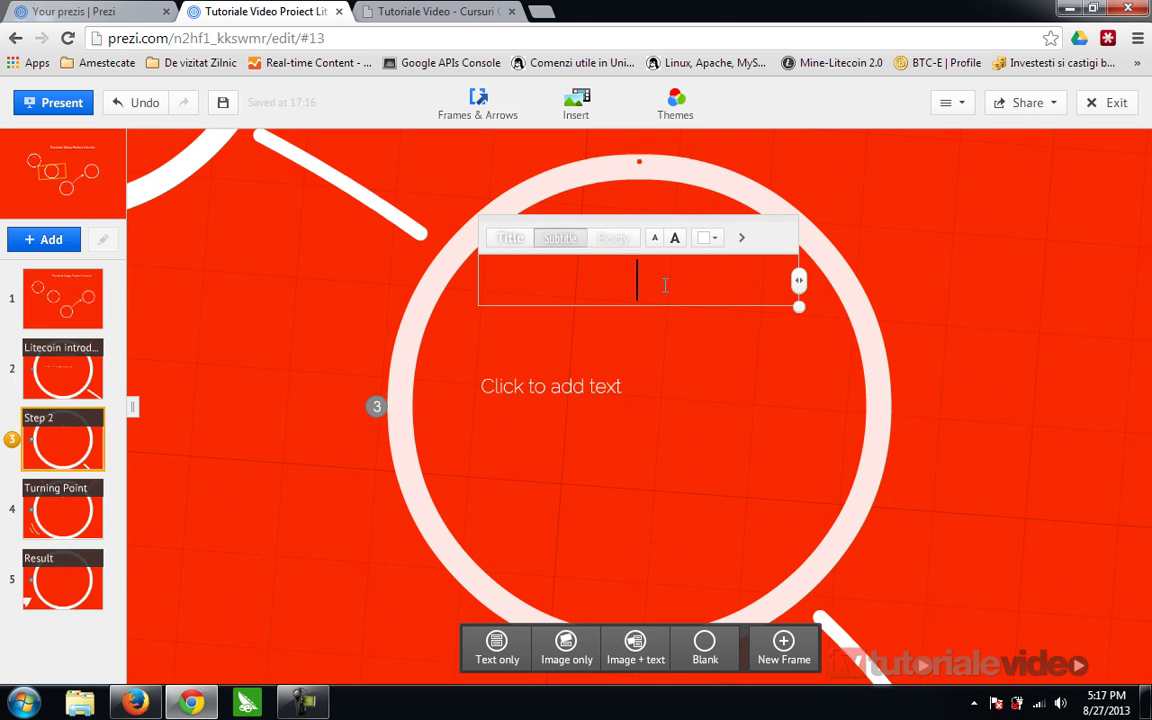
text(Placa)
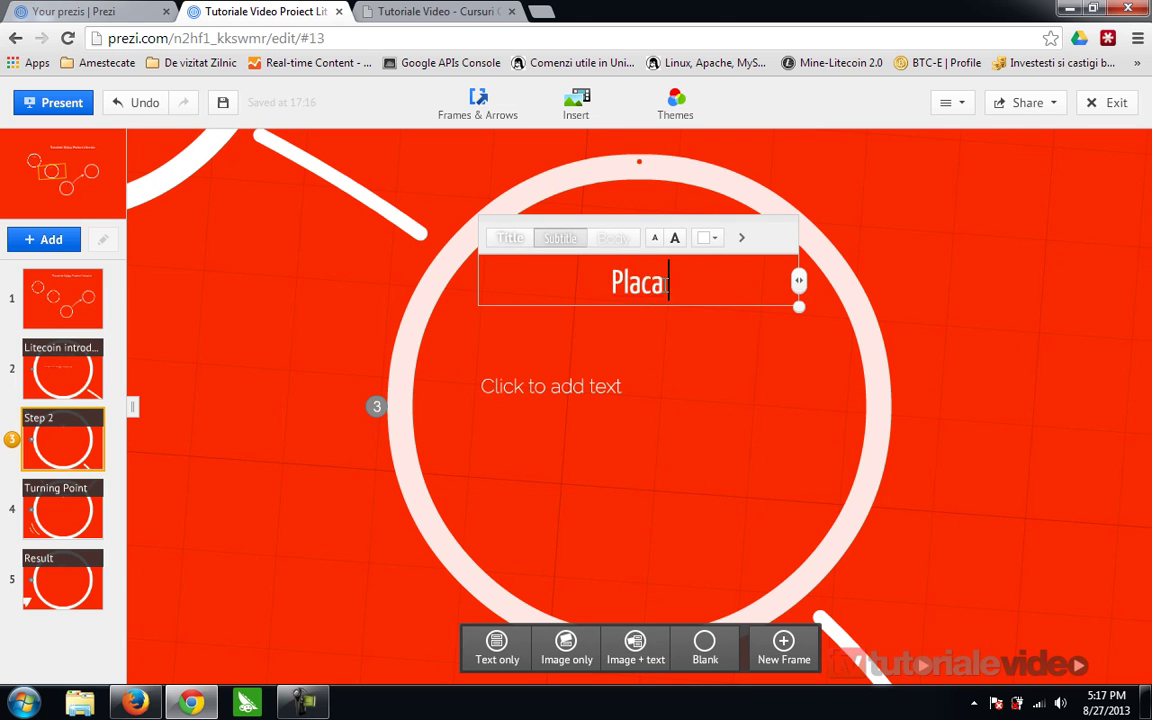
text( Video pentru litecoin)
click(508, 386)
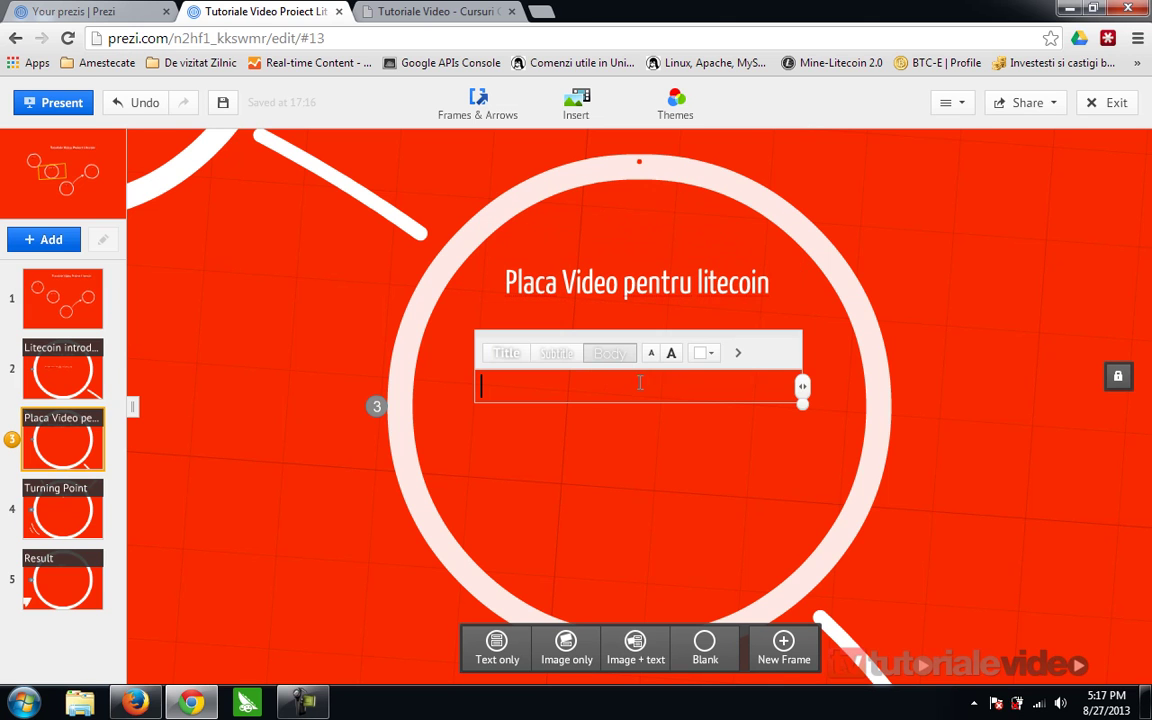
text(ATI 7950)
click(586, 465)
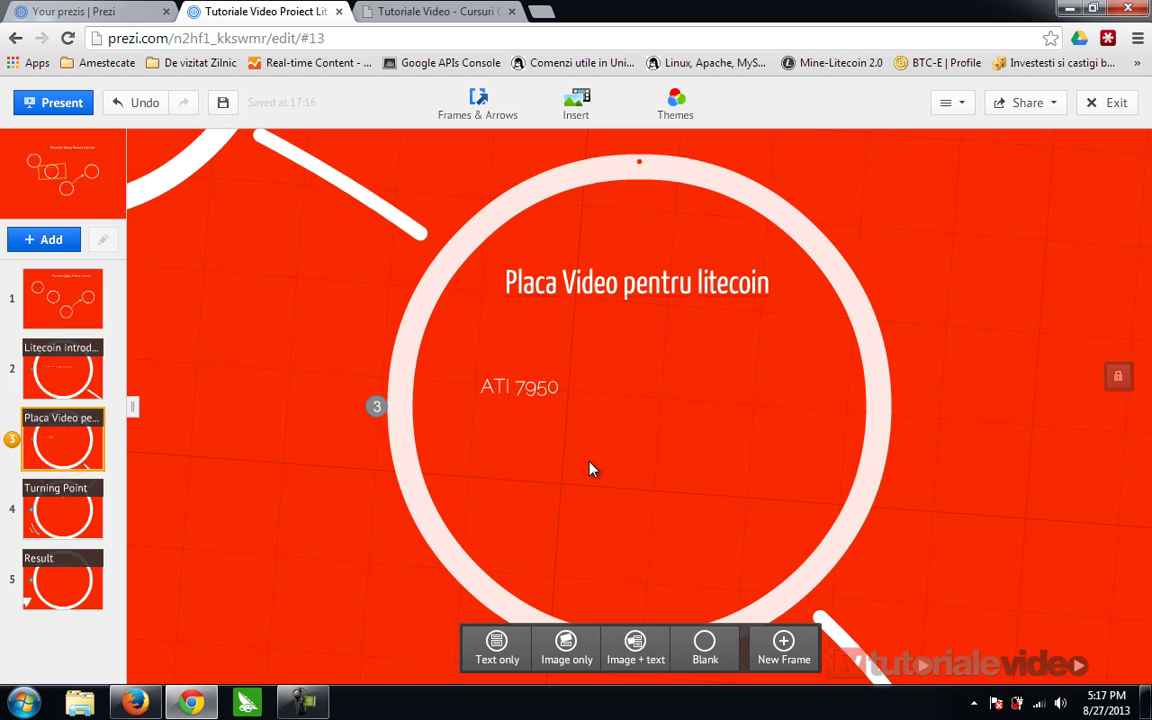
click(95, 510)
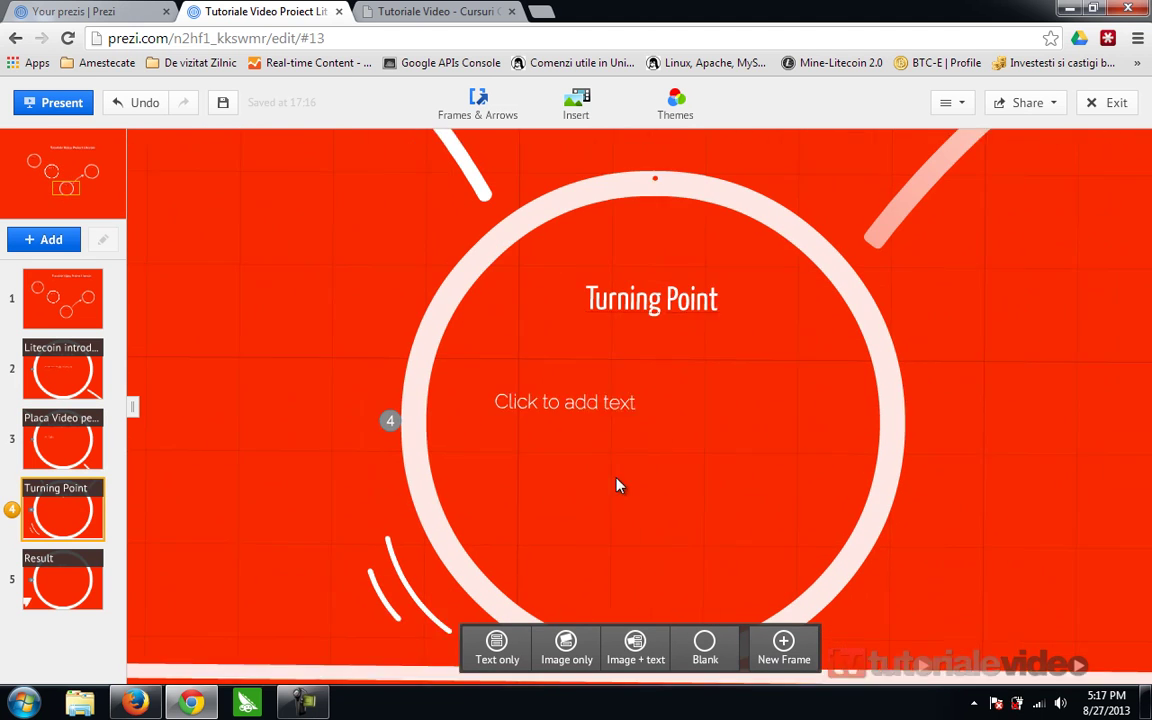
Retitle Turning Point 'Recuperarea investitiei' with body 'Se face undeva in jur de 10 luni'
click(638, 283)
click(705, 281)
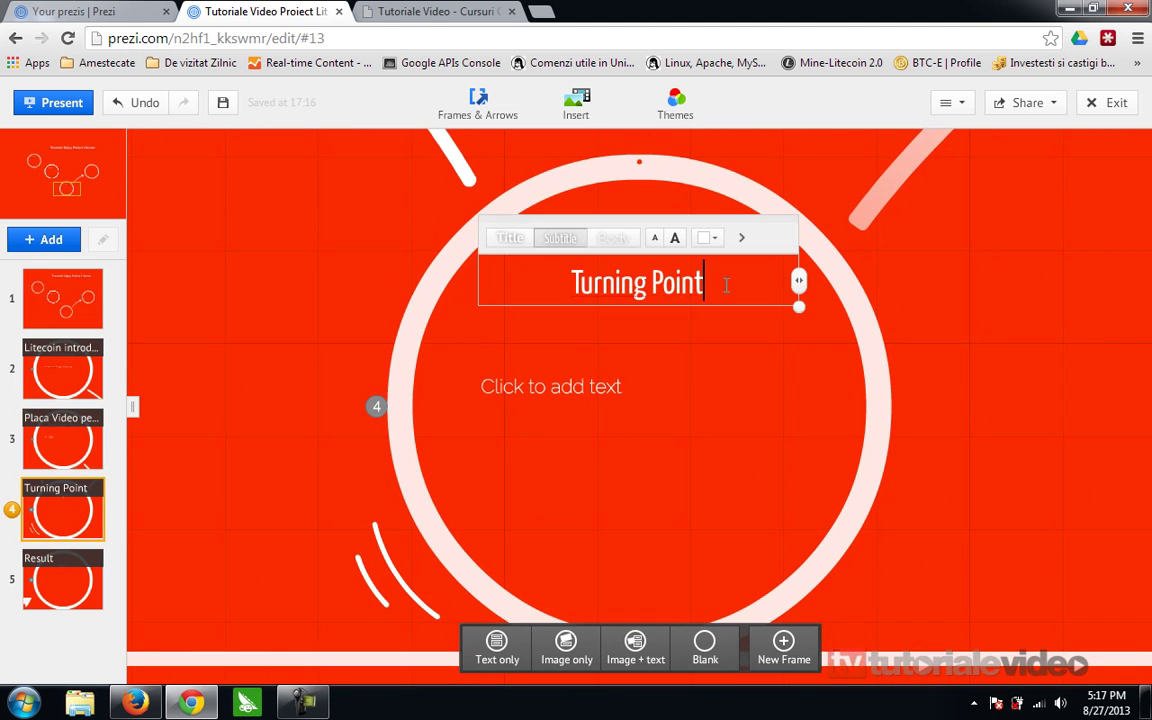
key(ctrl+a)
text(Recuperarea investitiei)
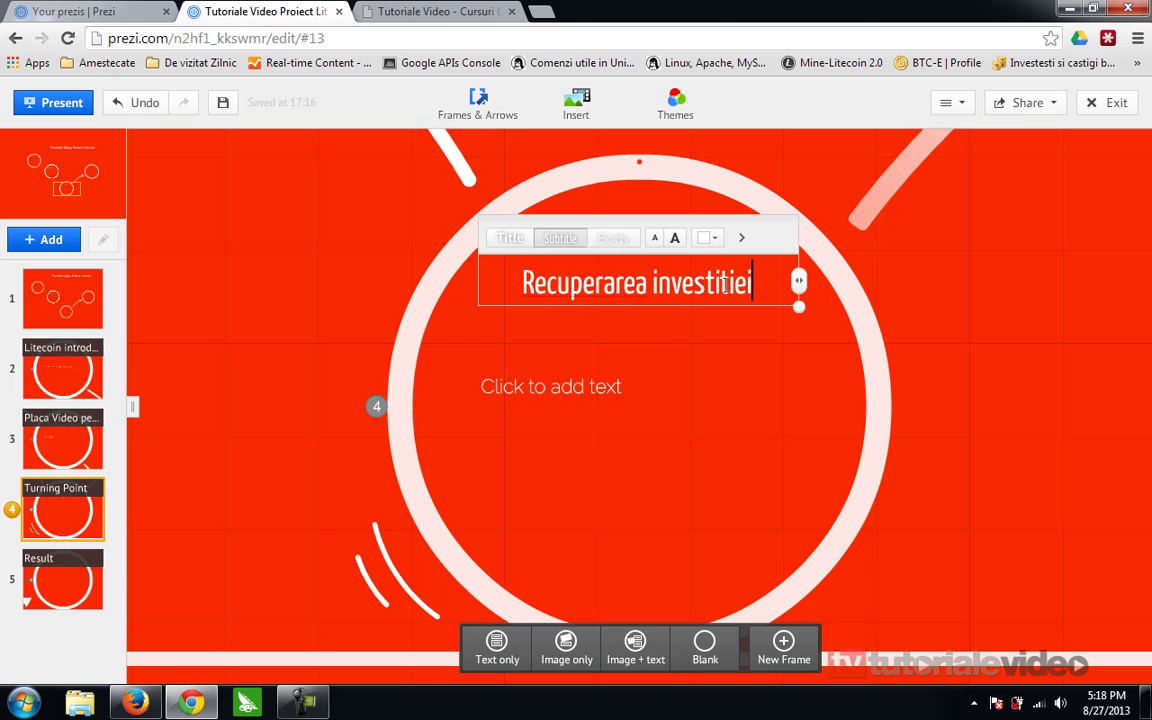
click(606, 396)
text(Se face undeva in ju)
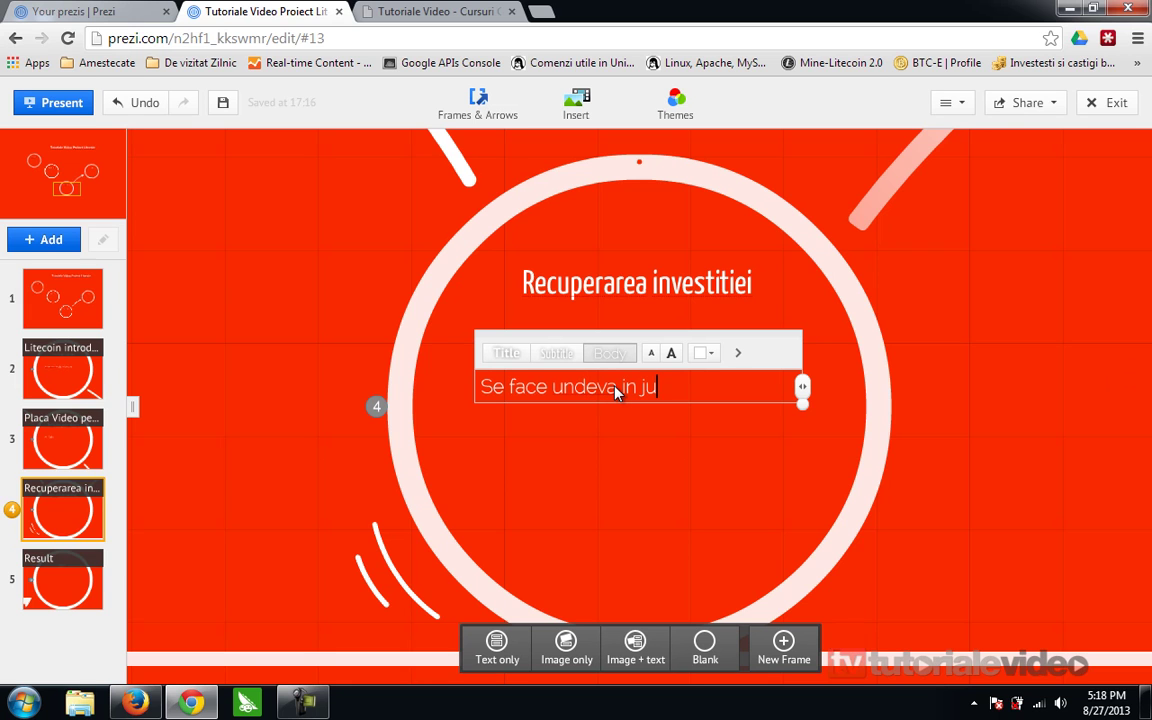
text(r de 10 luni)
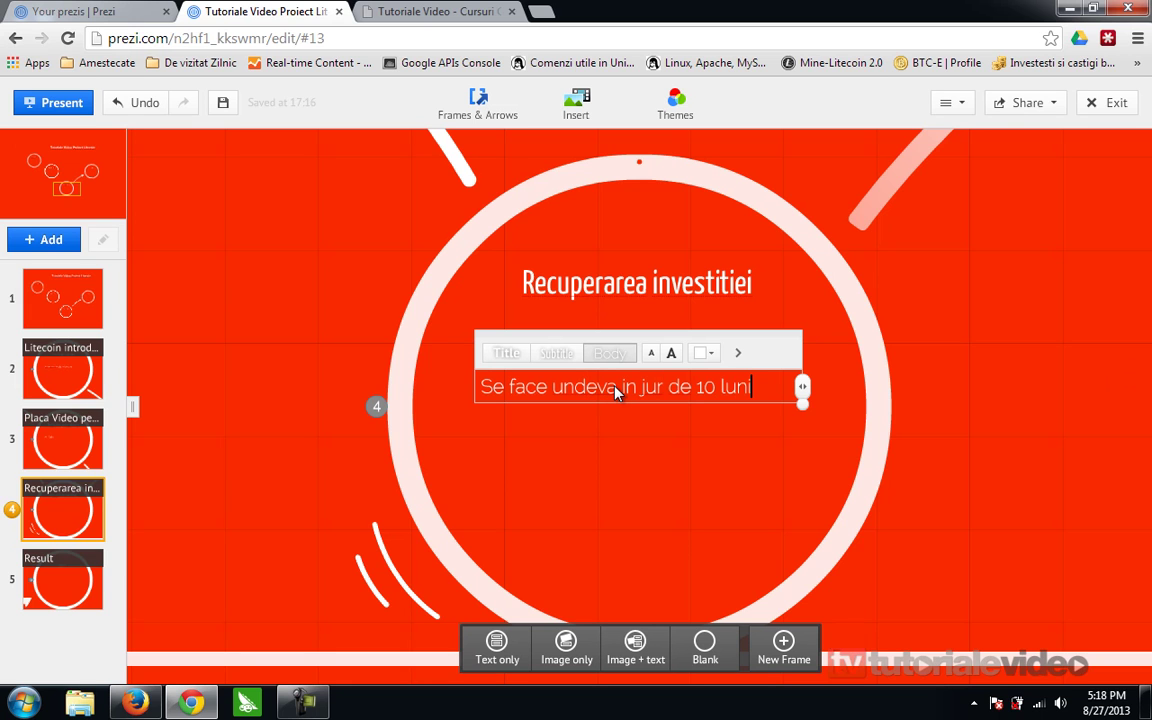
click(589, 481)
Retitle Result '$$$$' with body 'Banii veniti din calculatorul vostru', then show the overview
click(85, 581)
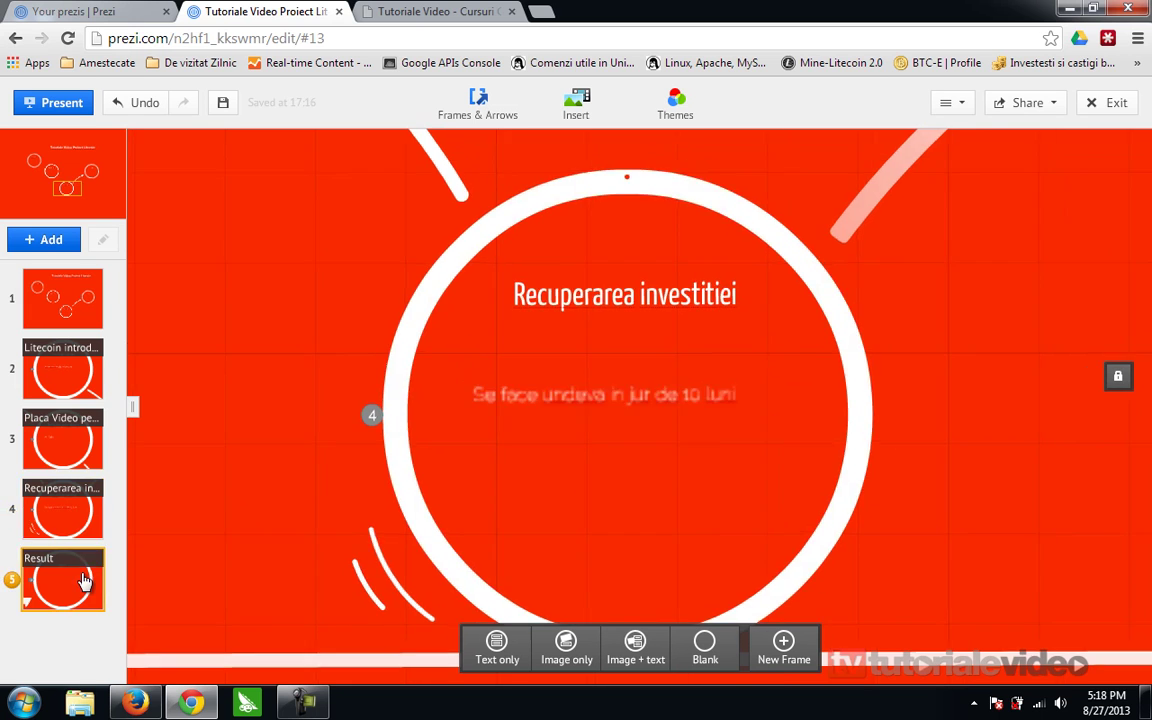
click(686, 294)
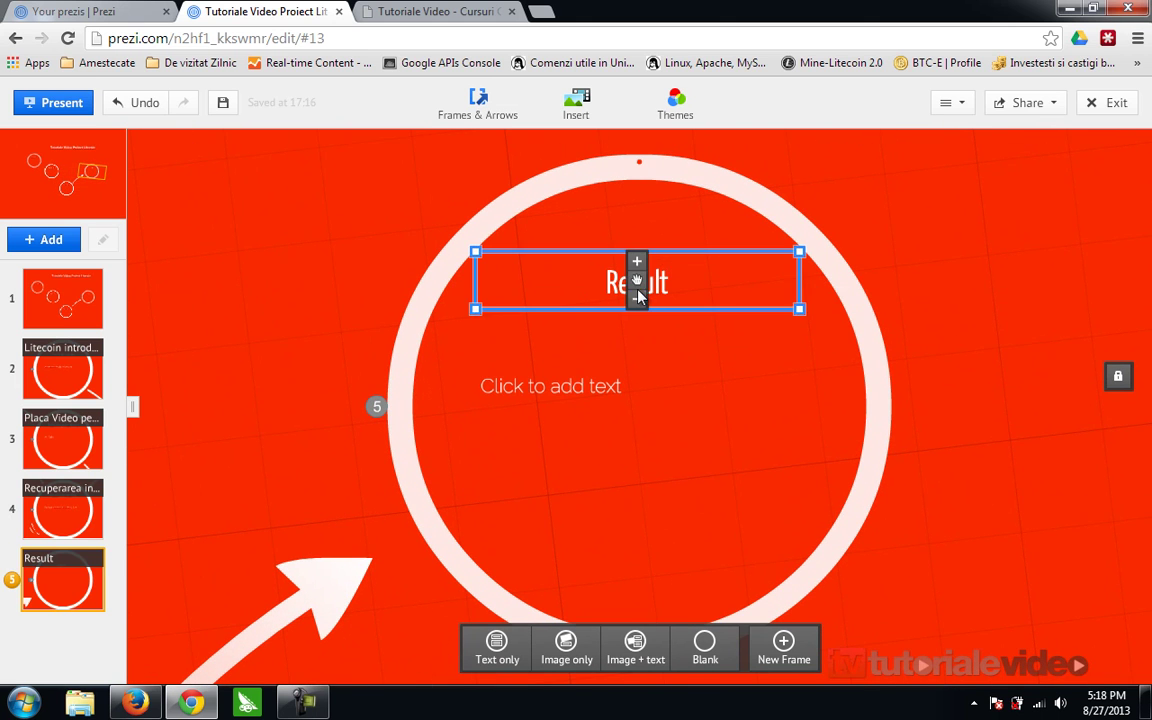
key(BackSpace)
key(BackSpace)
key(BackSpace)
key(BackSpace)
key(BackSpace)
key(BackSpace)
text($$$$)
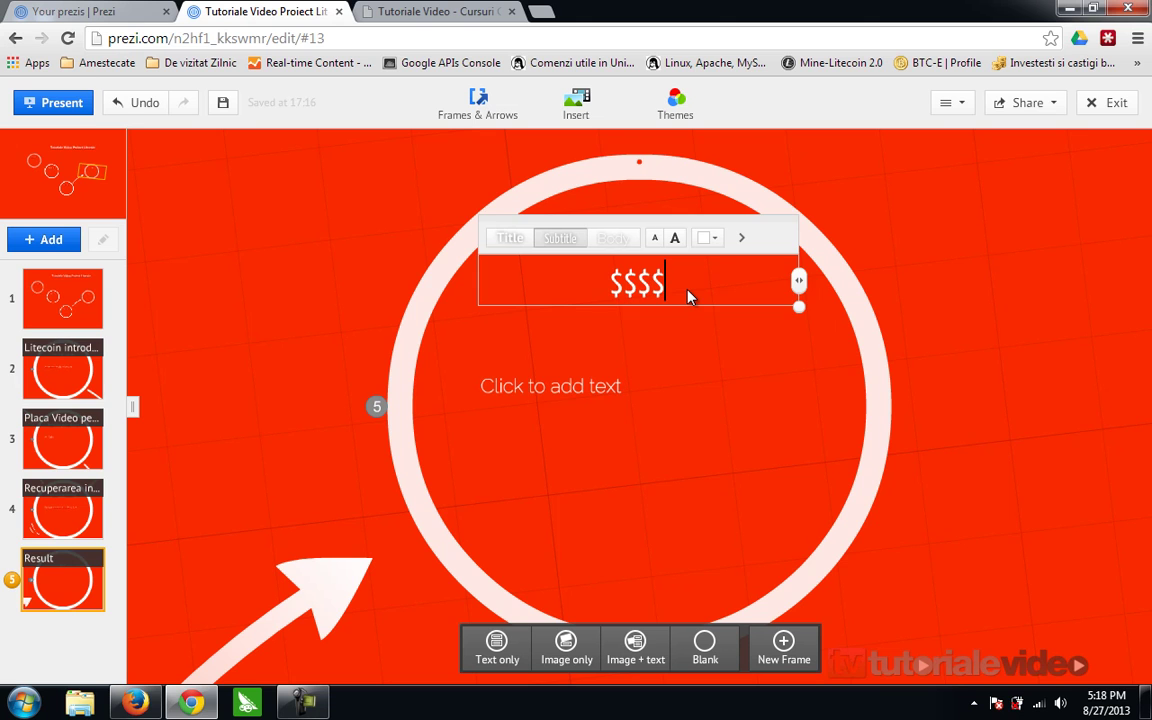
click(613, 396)
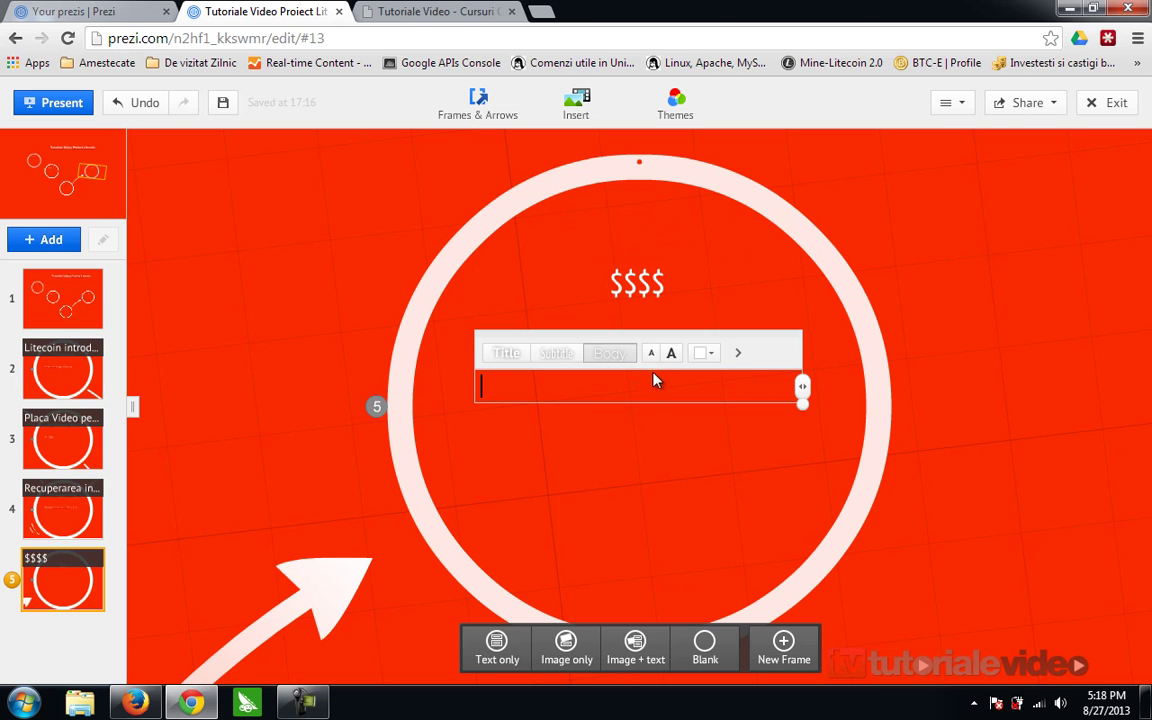
text(Banii veniti din calculatorul vostru)
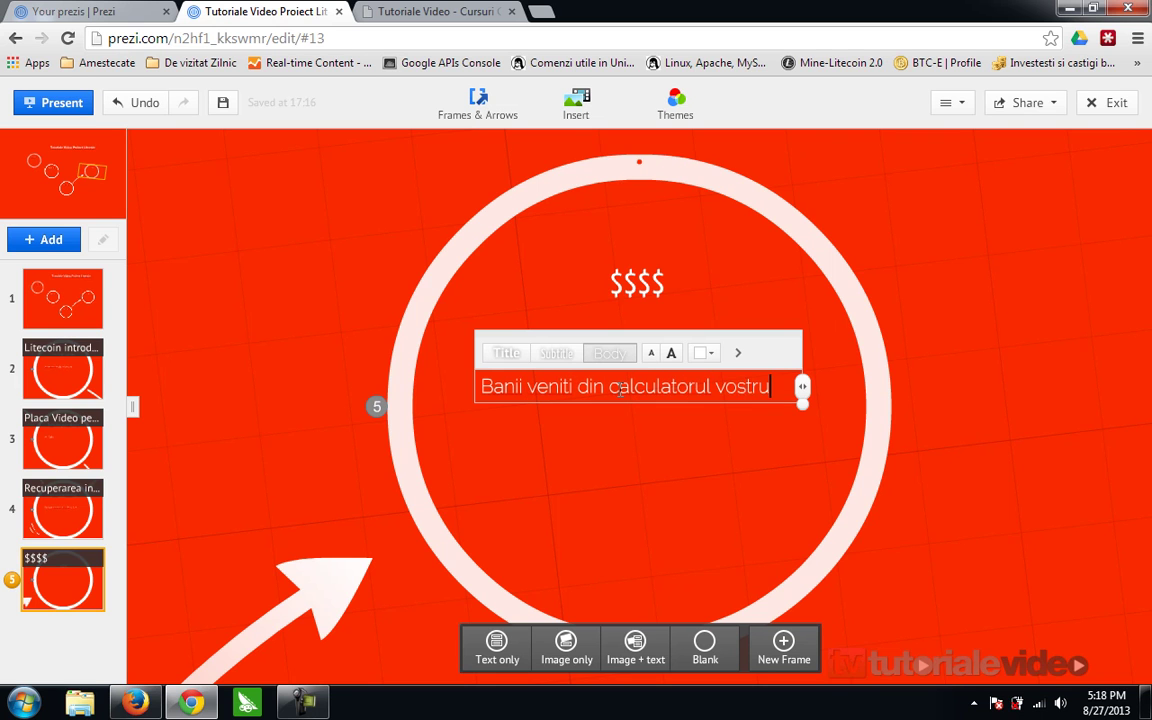
click(655, 520)
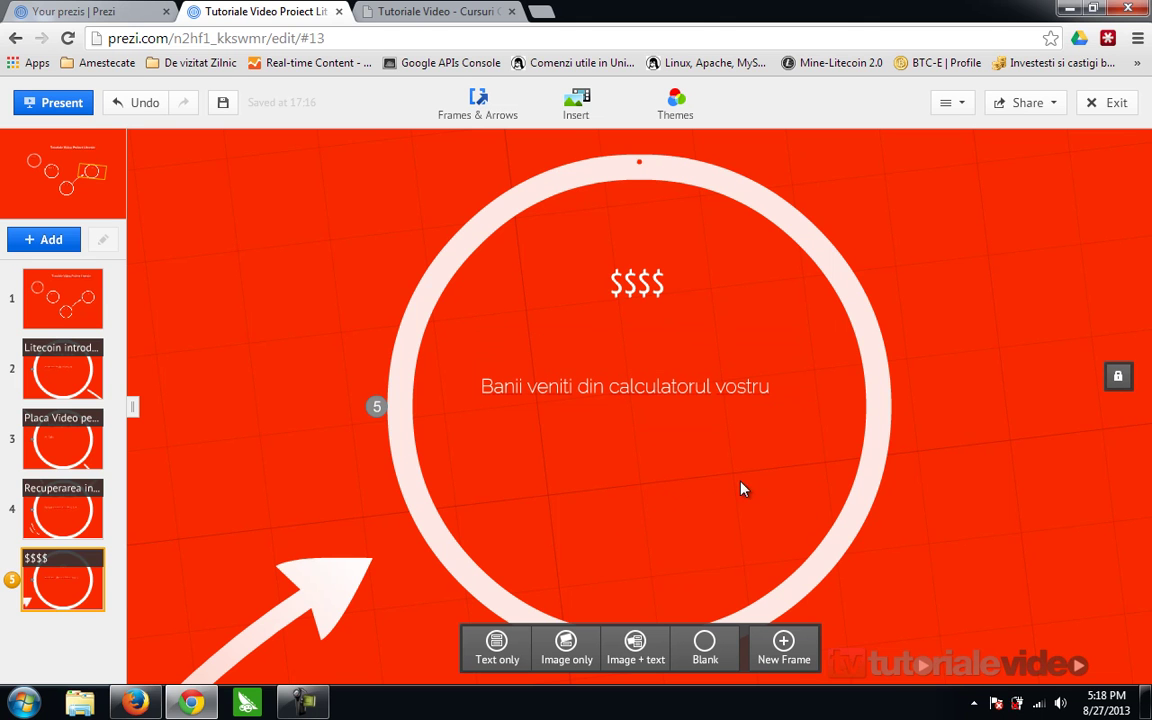
click(77, 296)
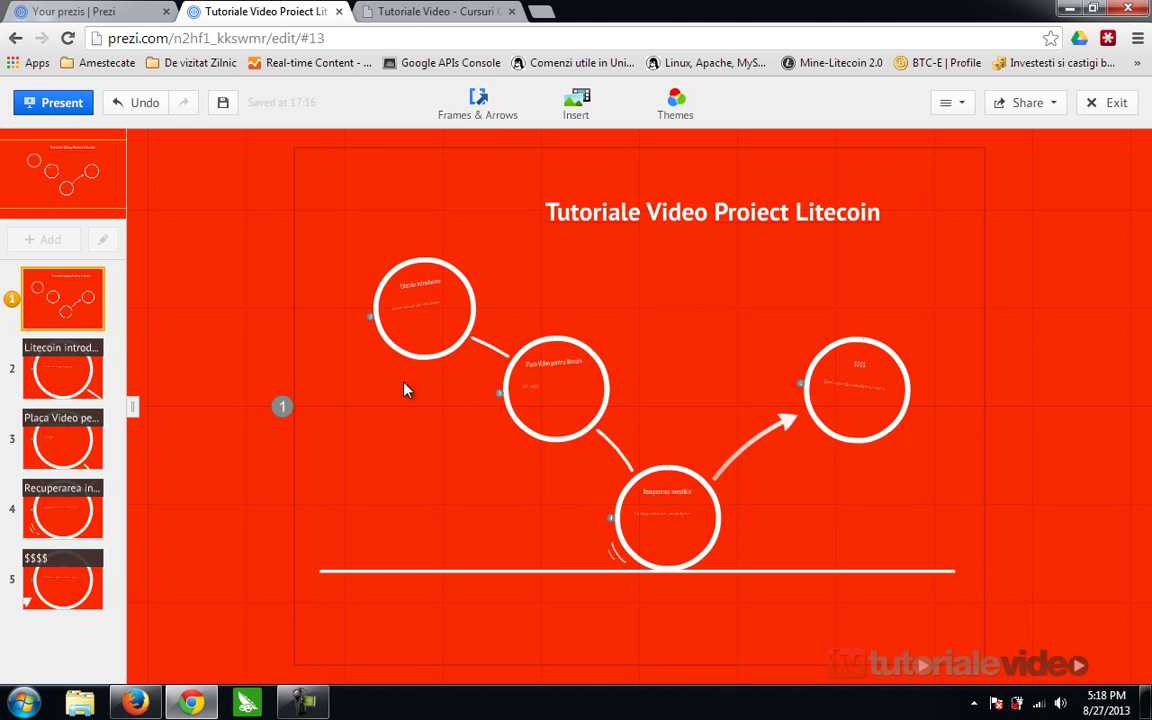
Present full screen, zooming between title, overview, 'Litecoin introducere' and 'Placa Video pentru litecoin' circles
click(60, 104)
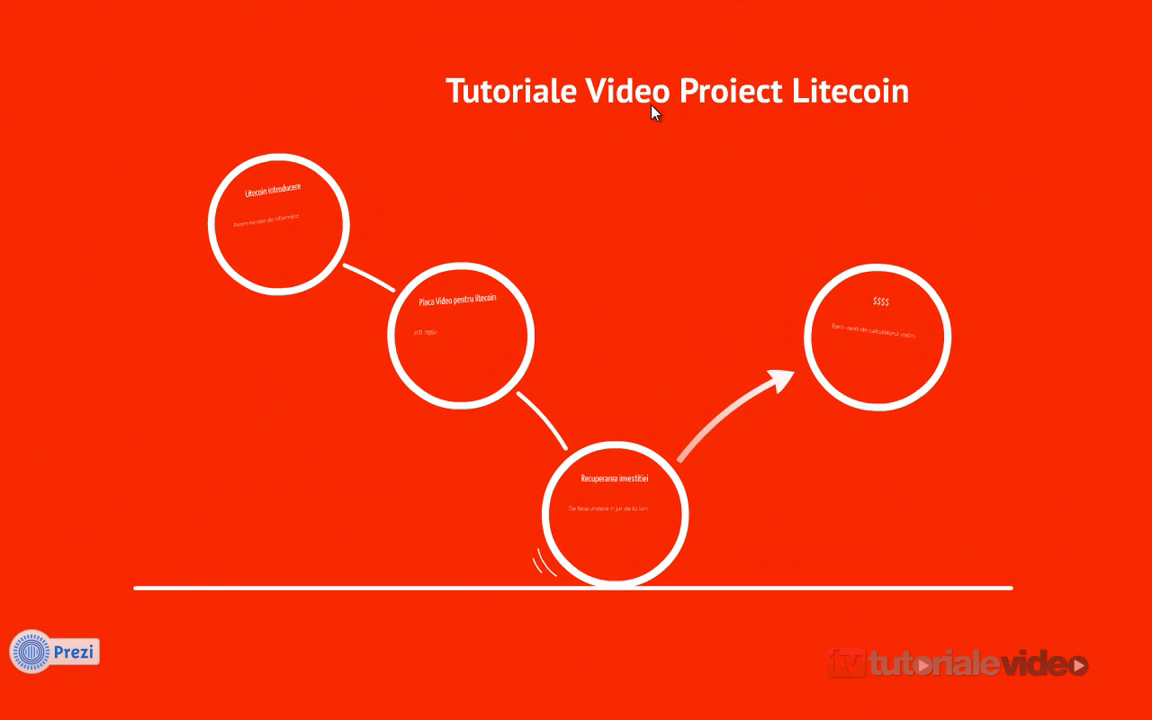
click(652, 112)
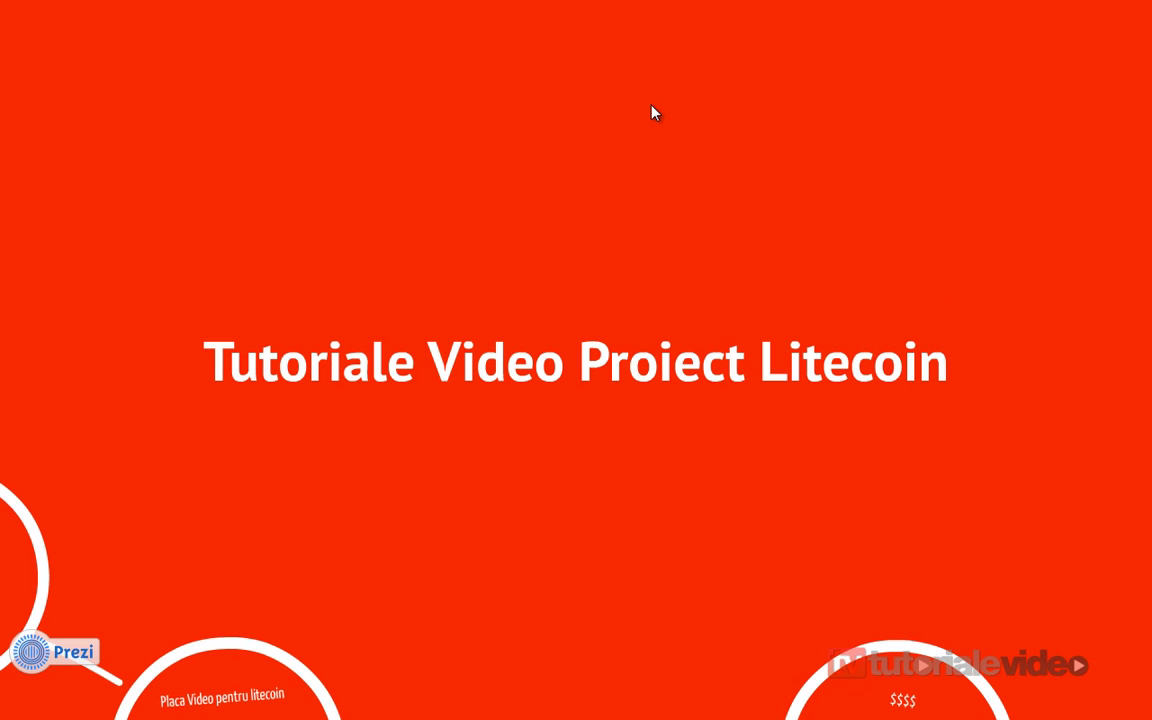
click(652, 112)
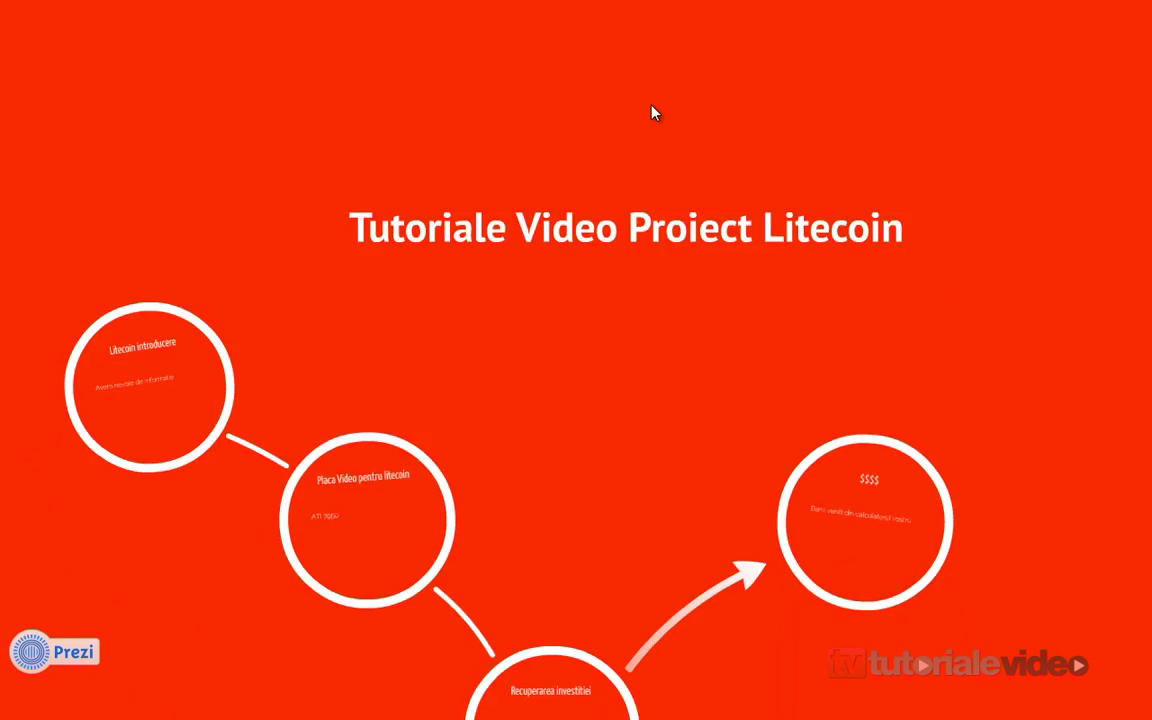
click(652, 112)
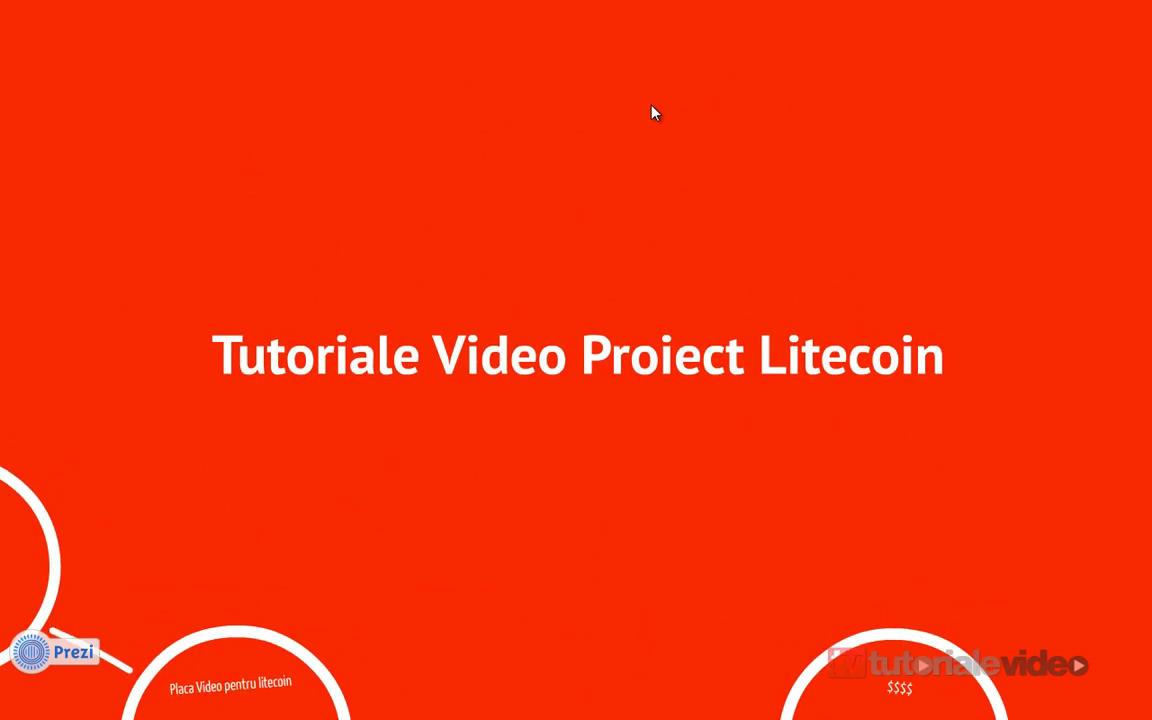
click(620, 165)
click(257, 262)
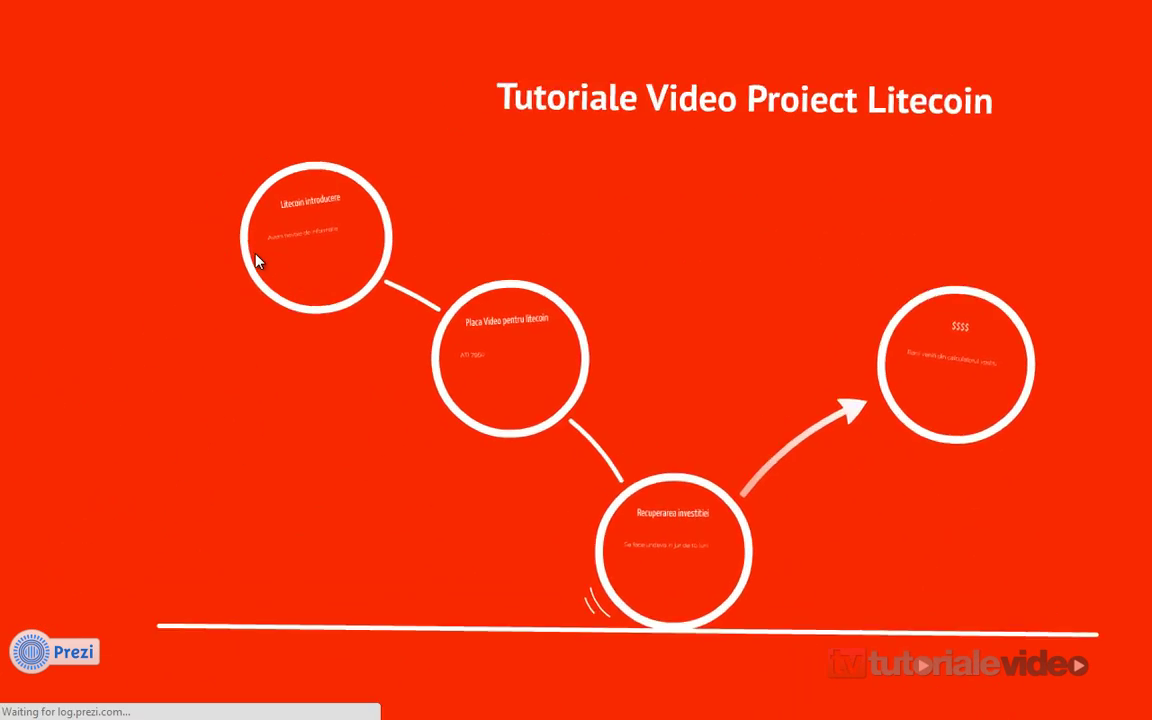
click(652, 358)
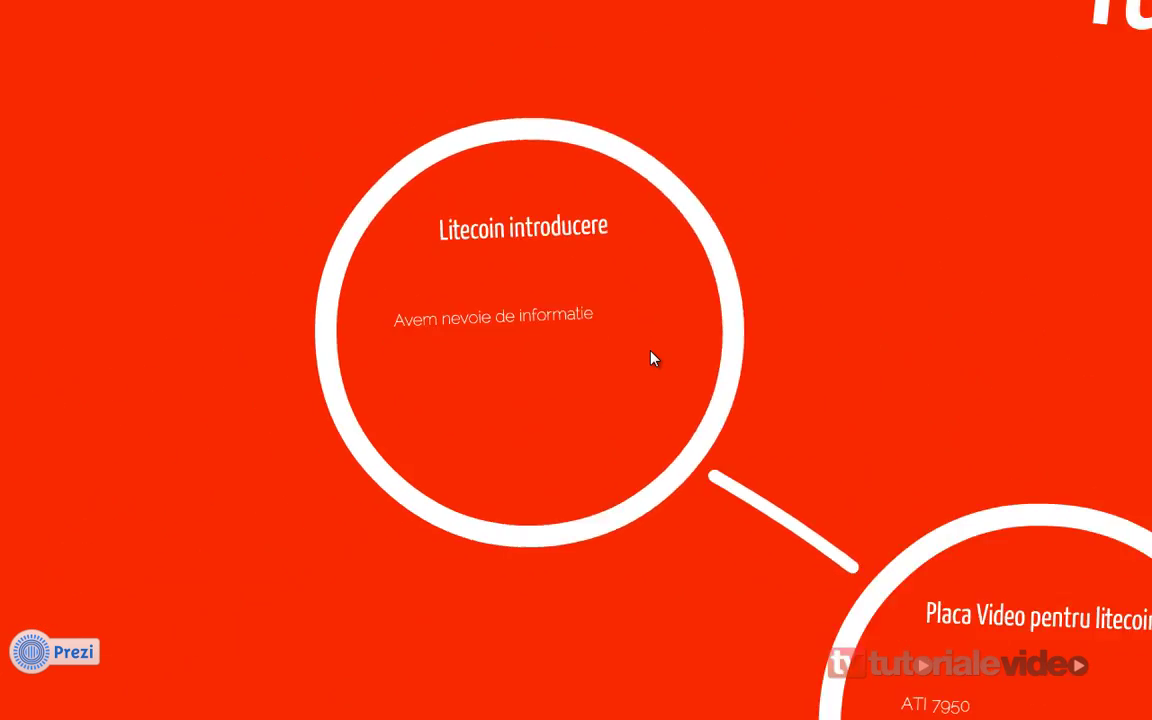
click(527, 352)
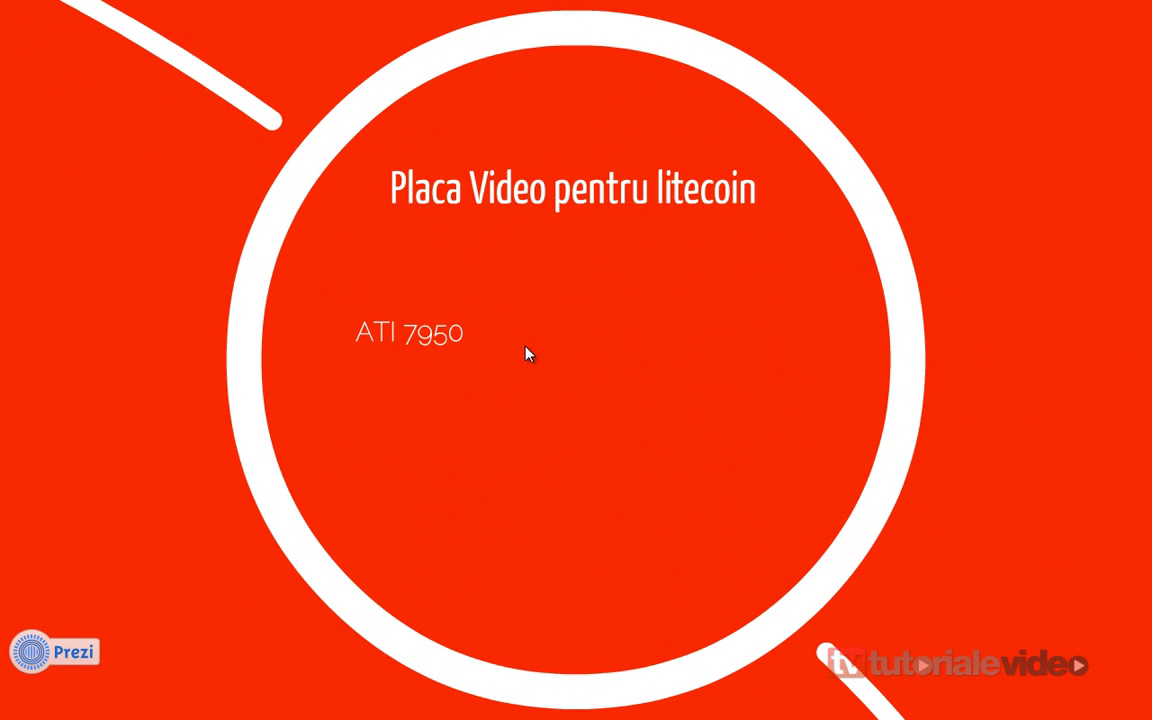
click(529, 354)
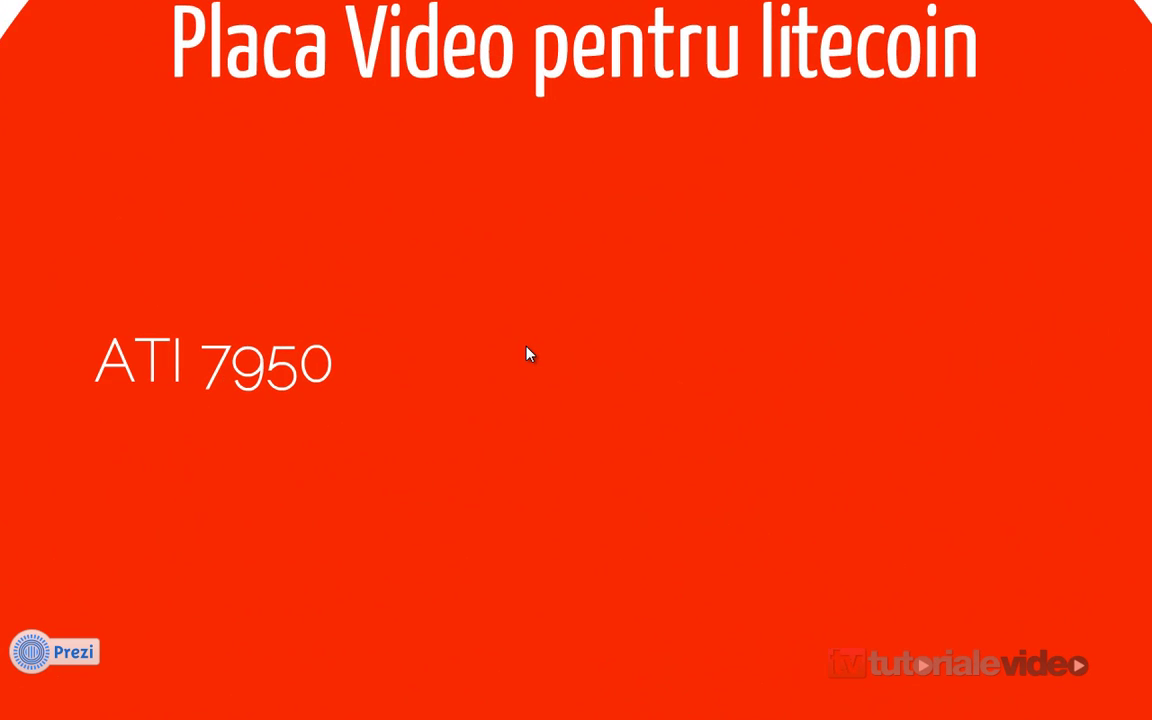
right_click(529, 354)
Exit the presentation, replay it full screen on 4-second autoplay, then exit back to editing
click(493, 363)
key(Escape)
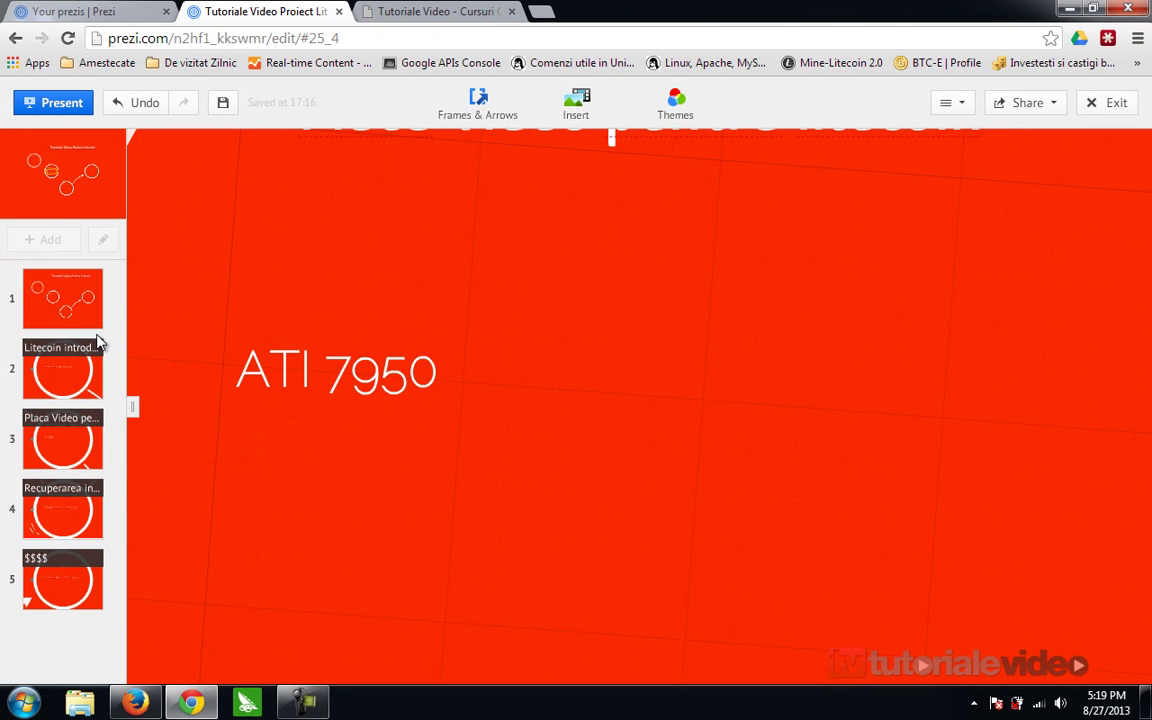
click(48, 103)
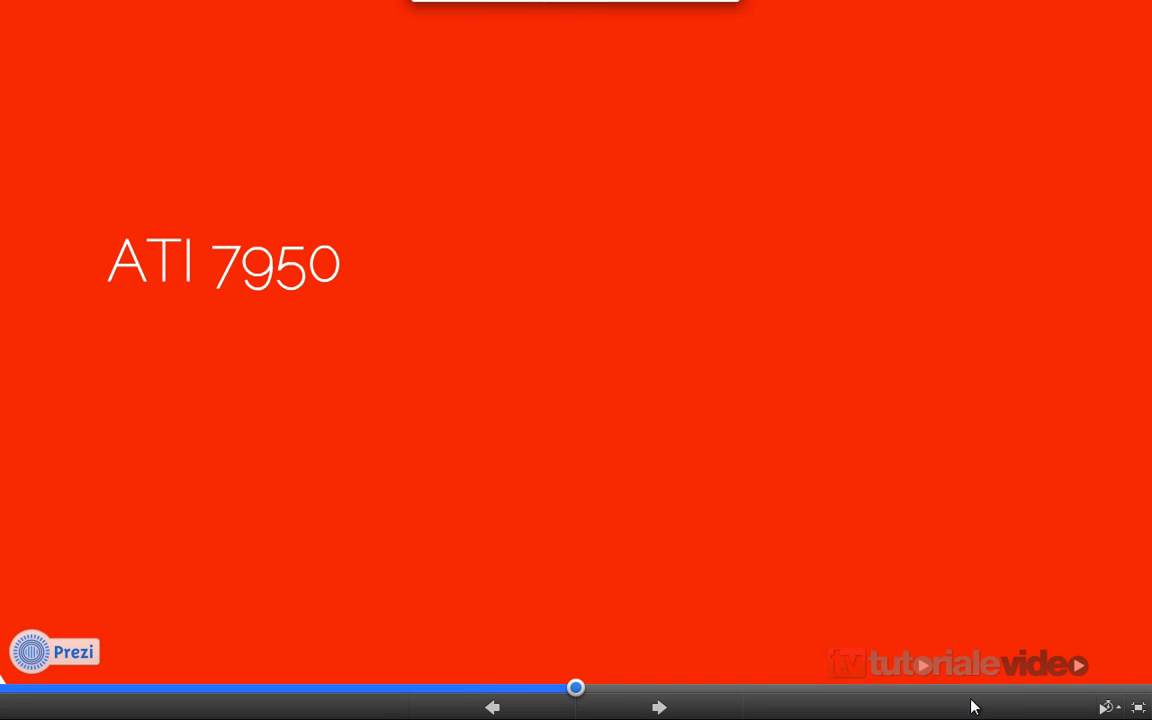
click(1105, 707)
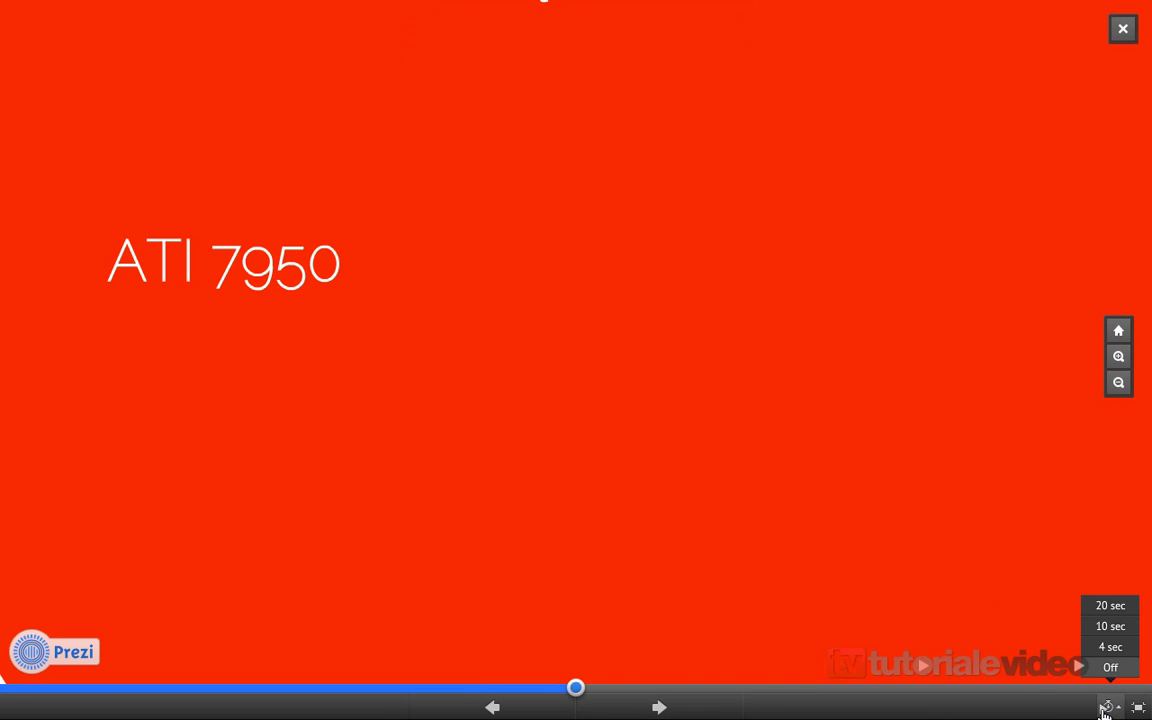
click(1110, 647)
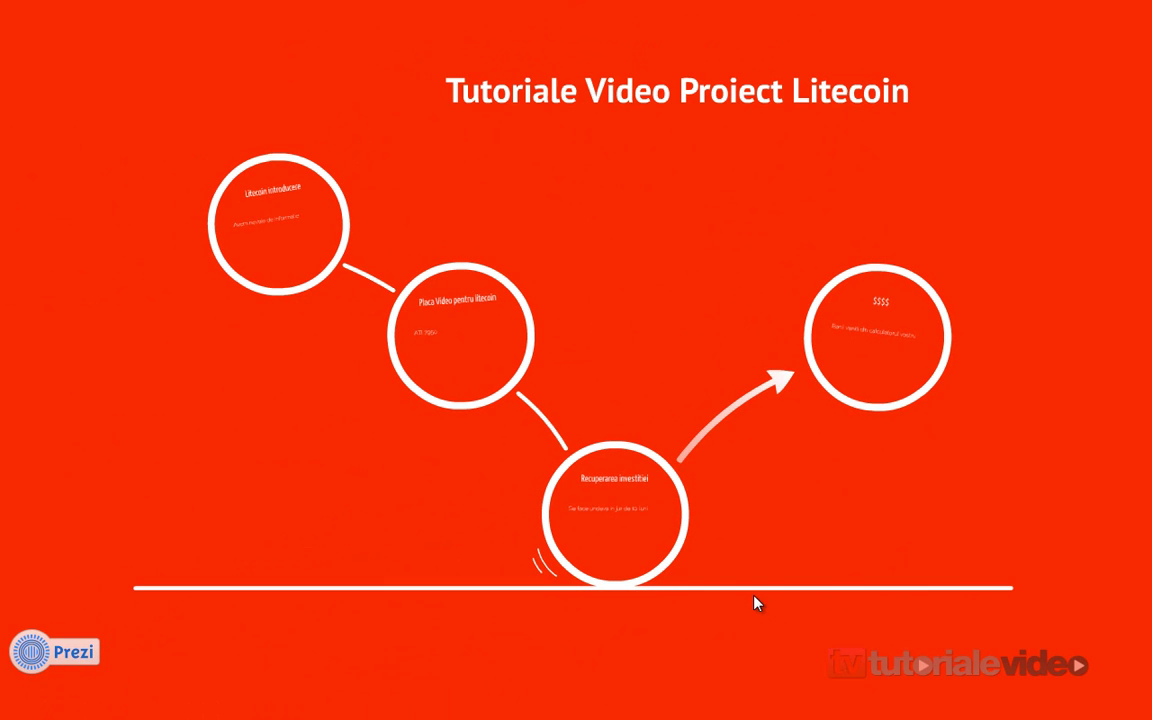
key(Escape)
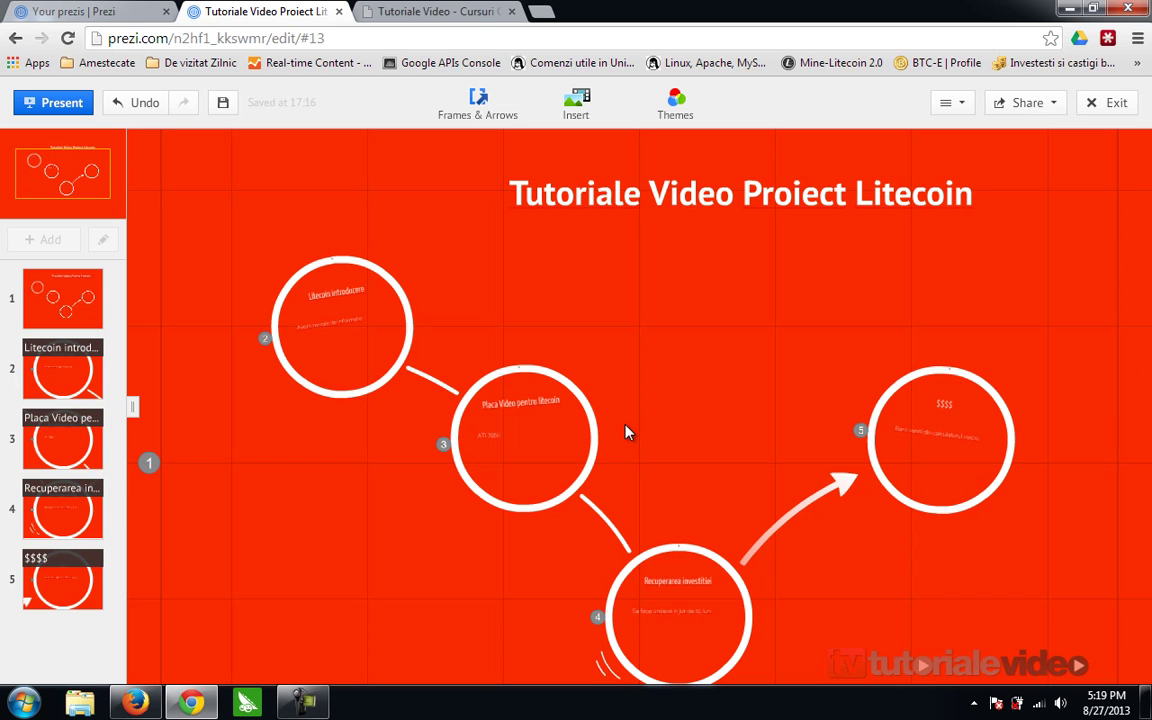
Download the prezi from the Share menu as a PDF saved as yourprezi, then close the menu
click(1038, 103)
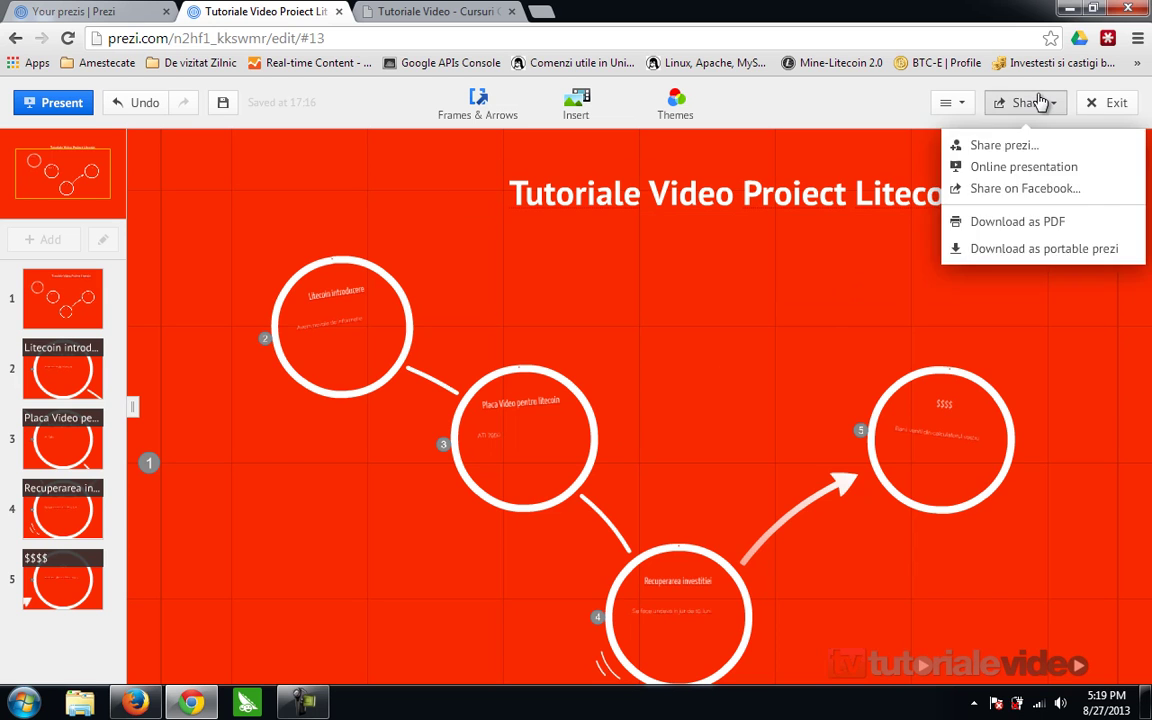
click(1016, 229)
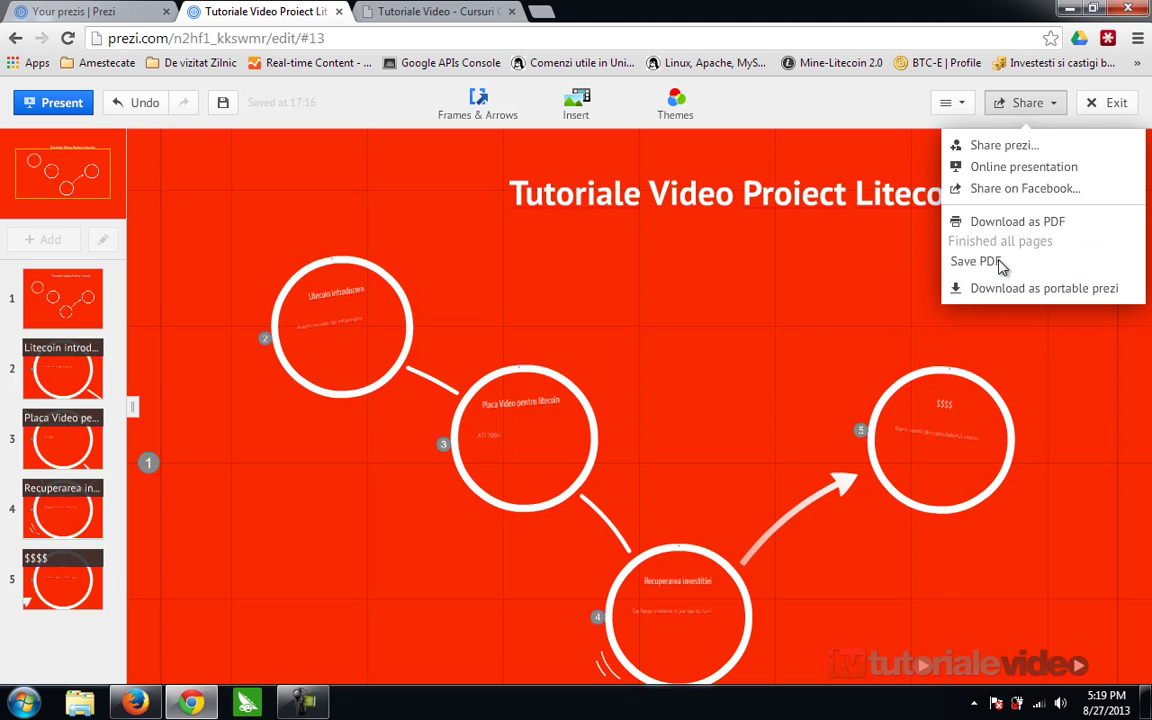
click(1000, 264)
click(762, 626)
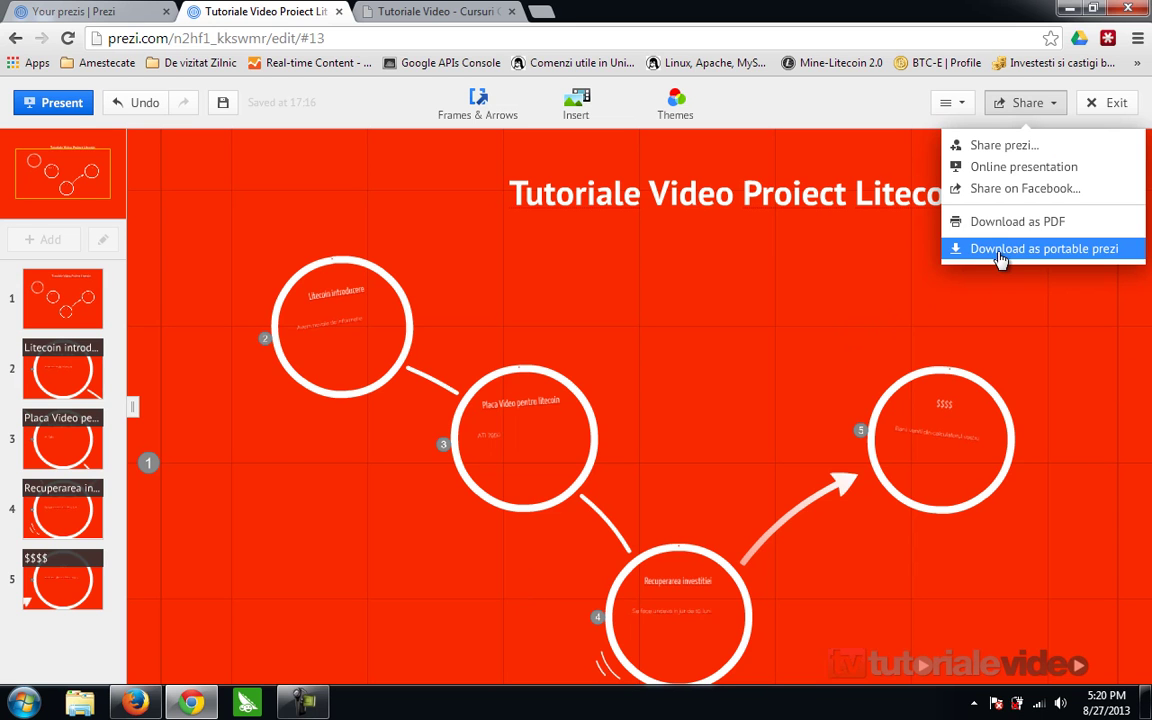
click(366, 509)
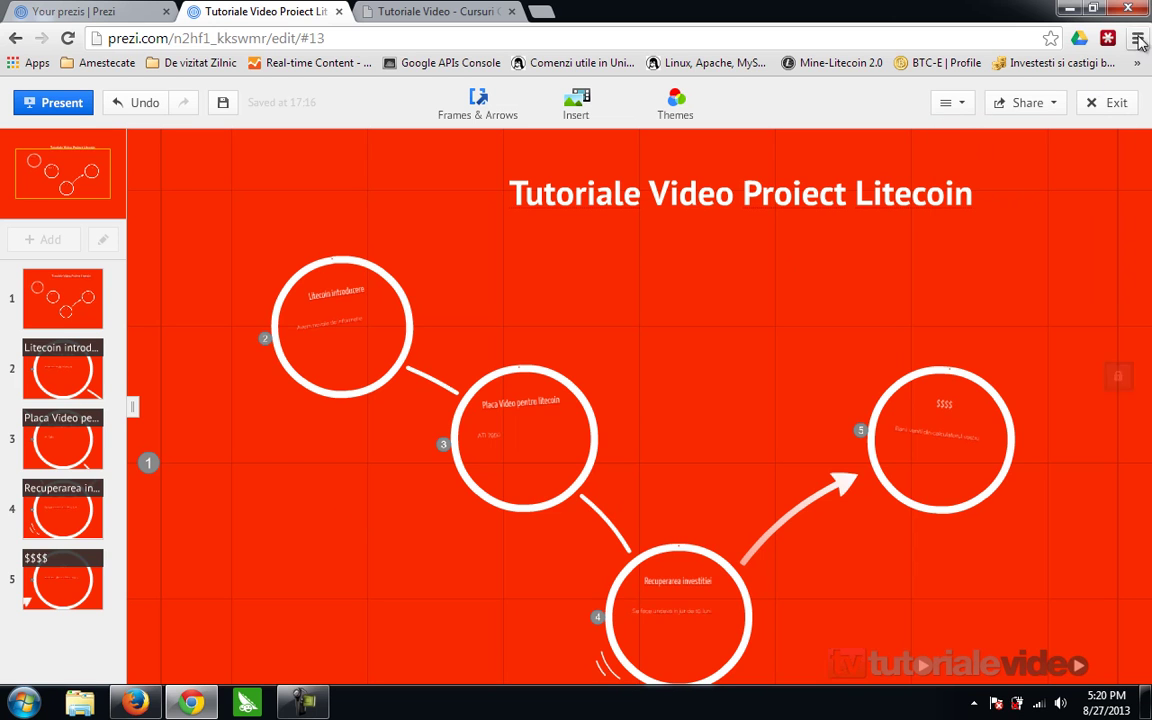
click(440, 11)
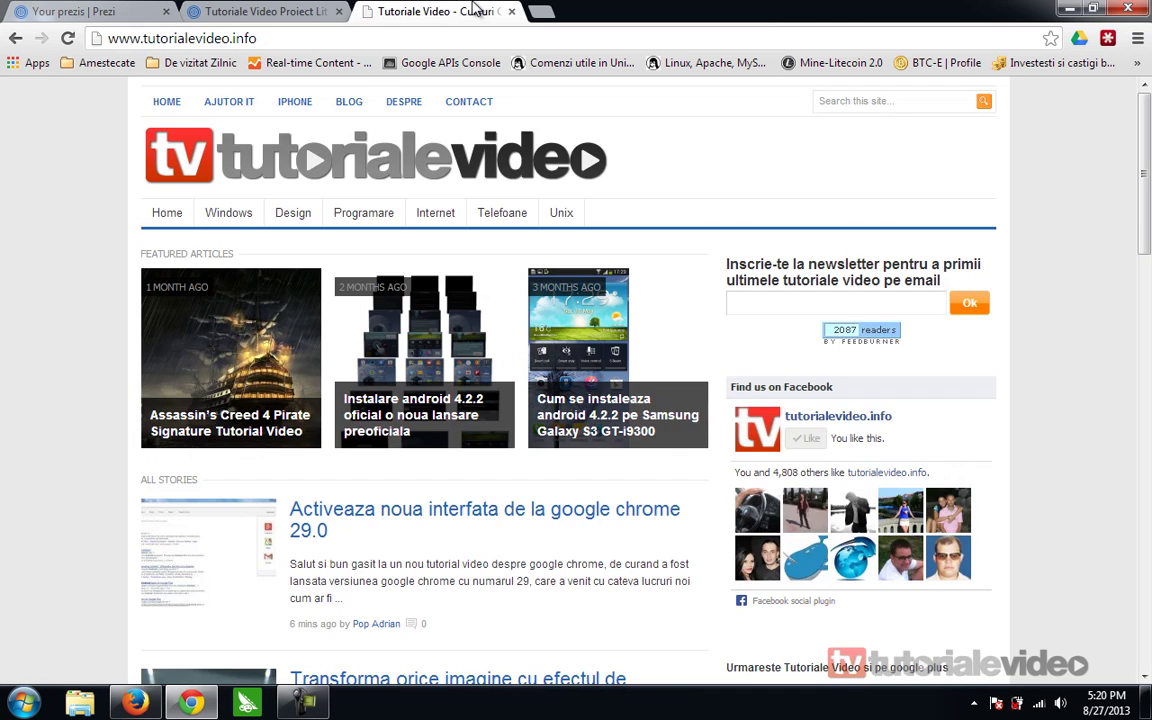
key(ctrl+j)
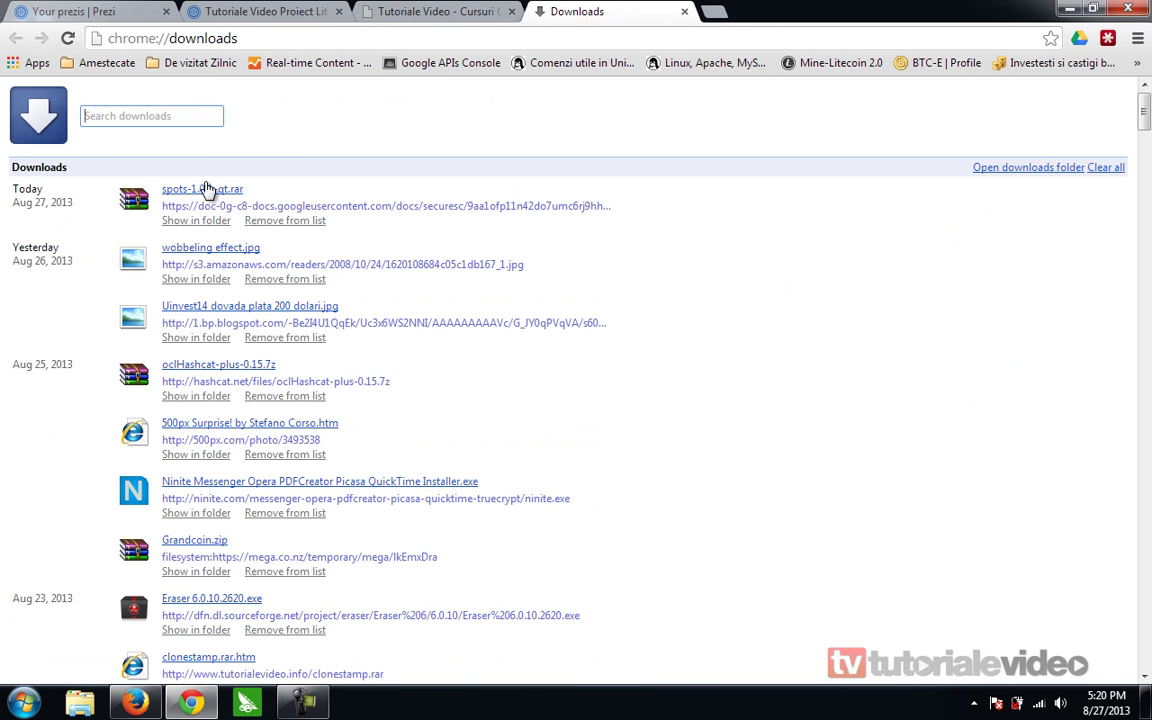
click(685, 12)
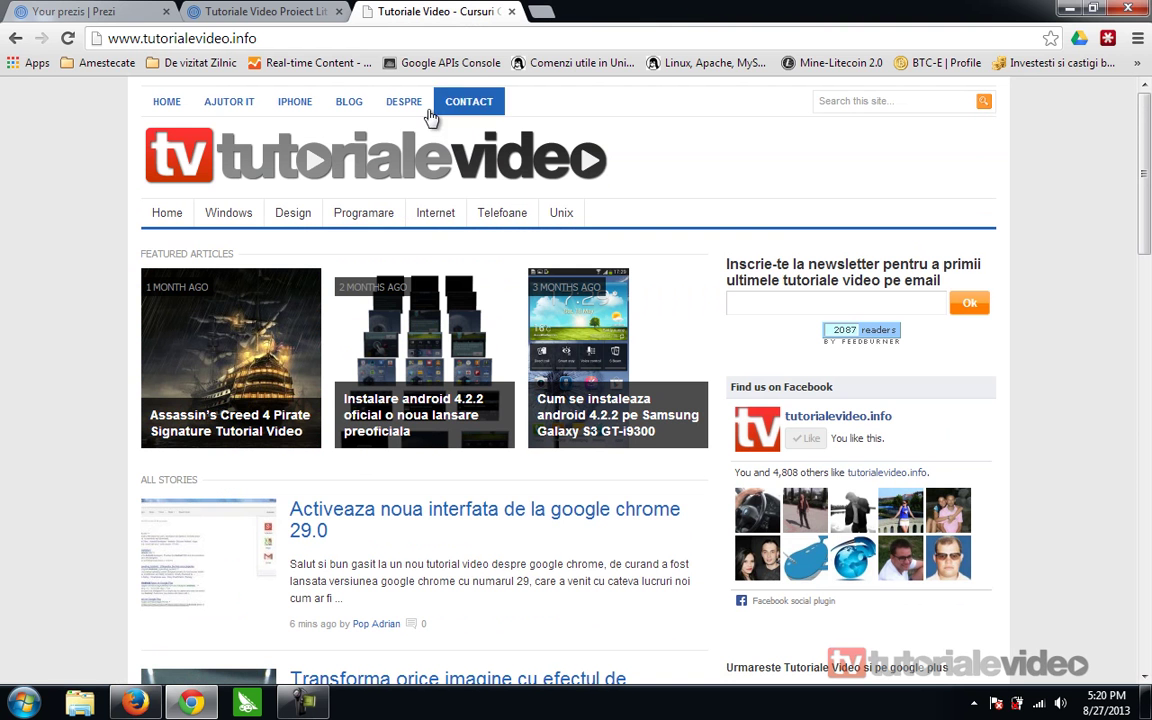
click(290, 10)
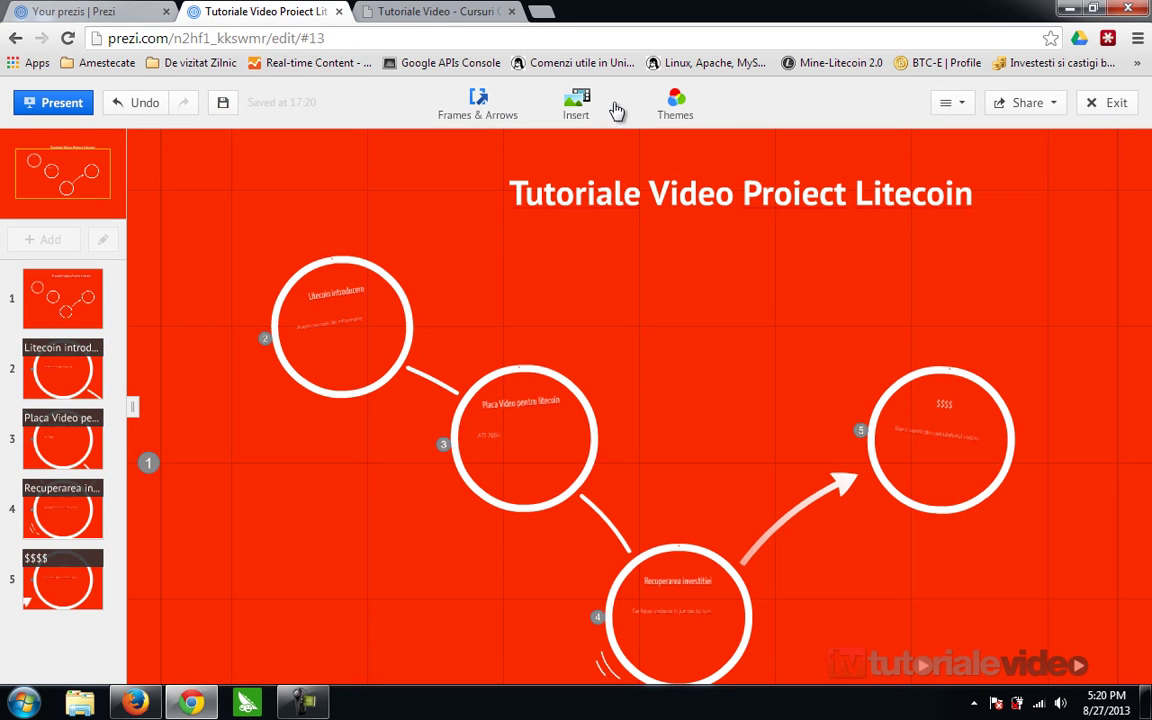
Export the prezi to PDF again and save yourprezi in the Desktop folder
click(1045, 104)
click(1016, 221)
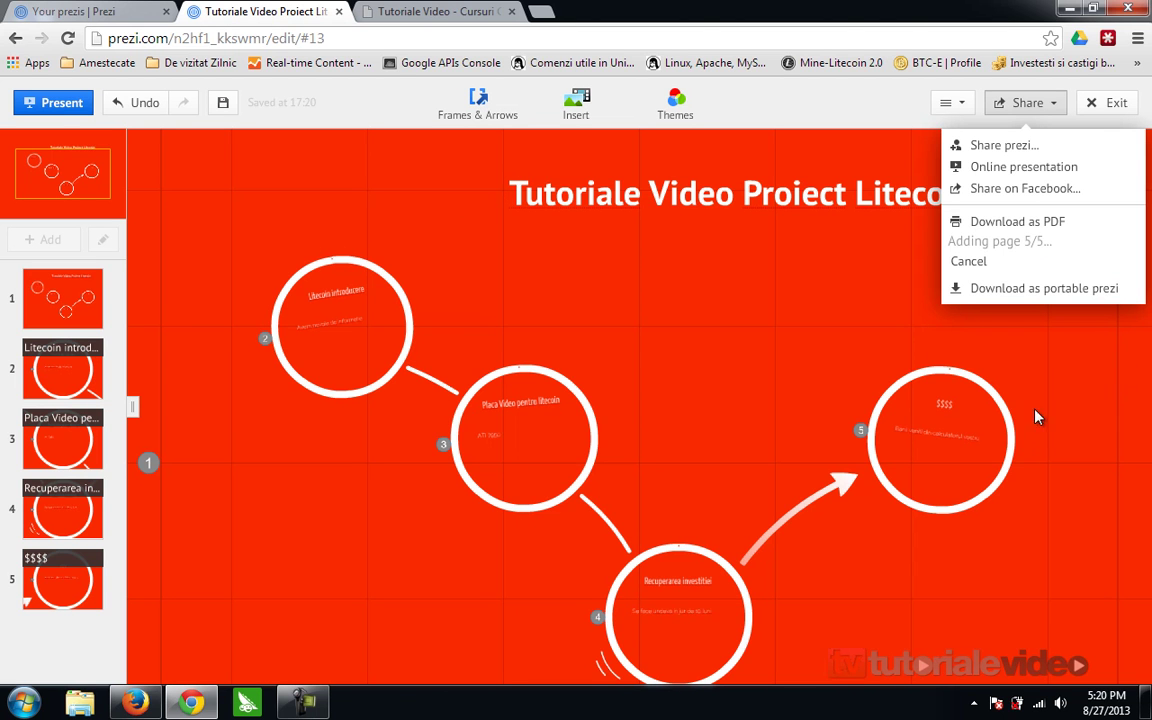
click(995, 262)
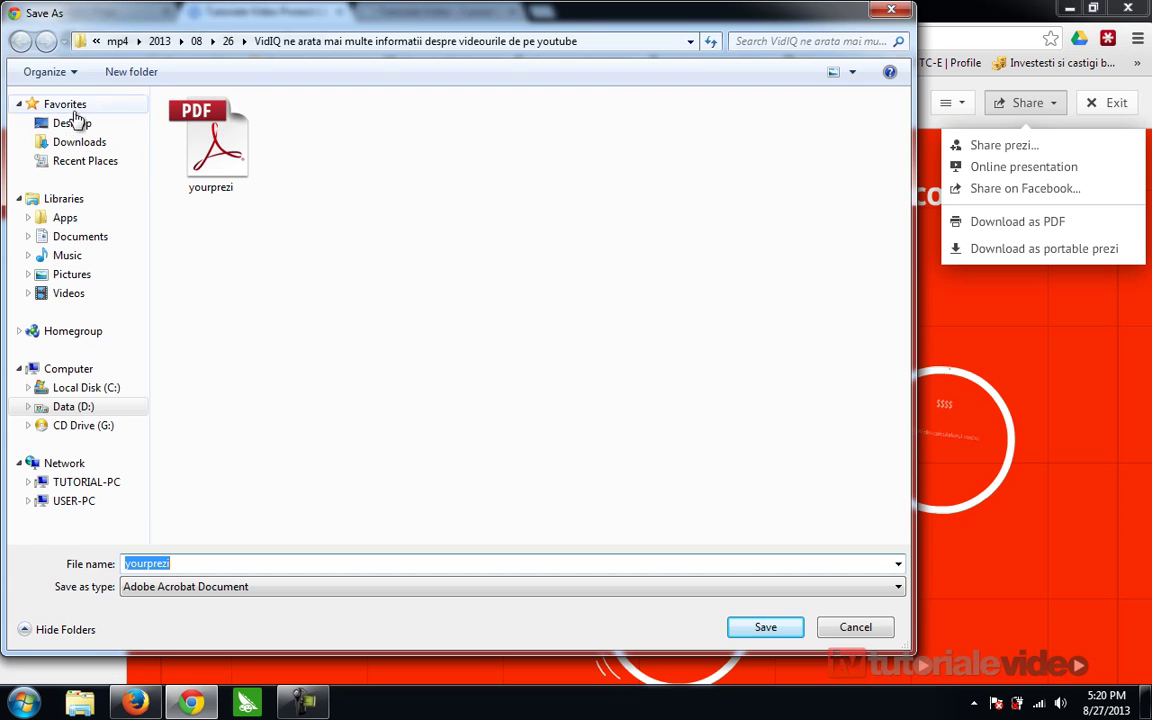
click(75, 122)
click(763, 627)
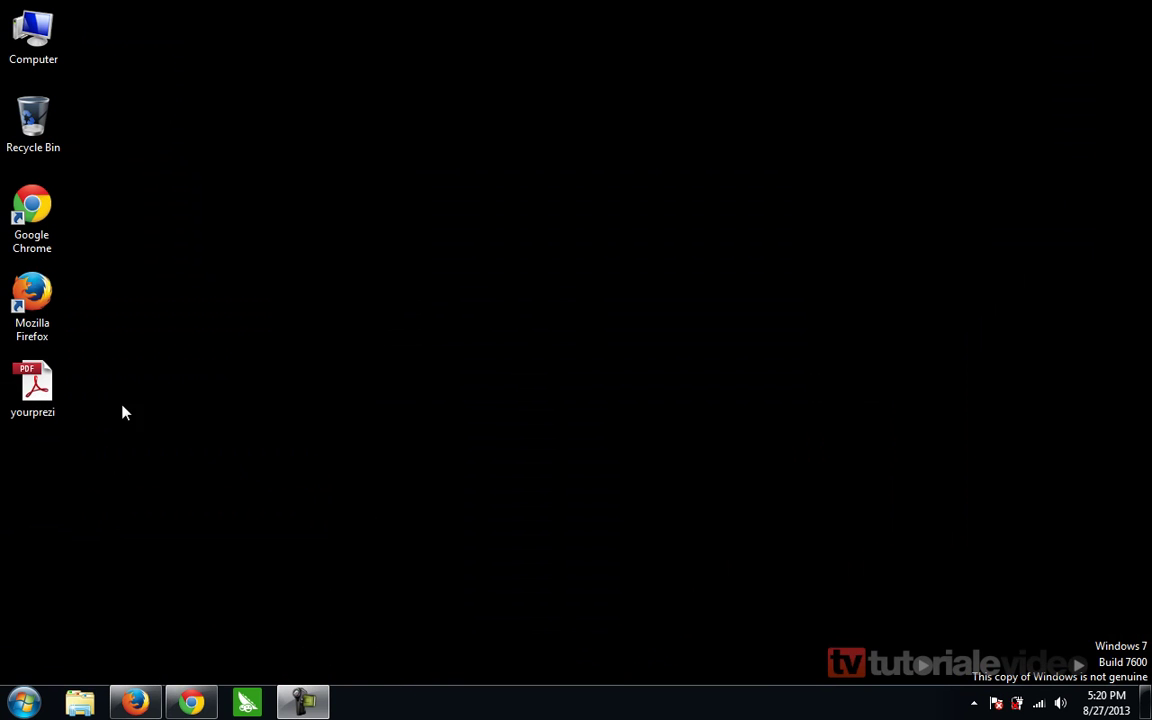
double_click(32, 385)
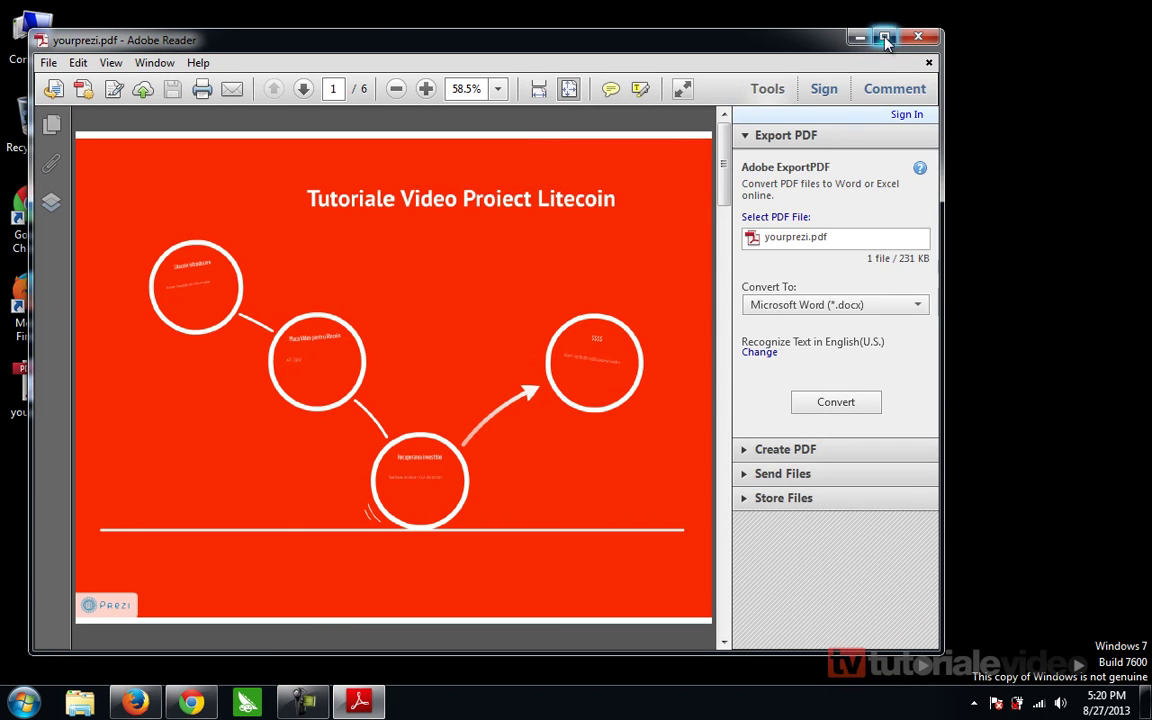
click(884, 37)
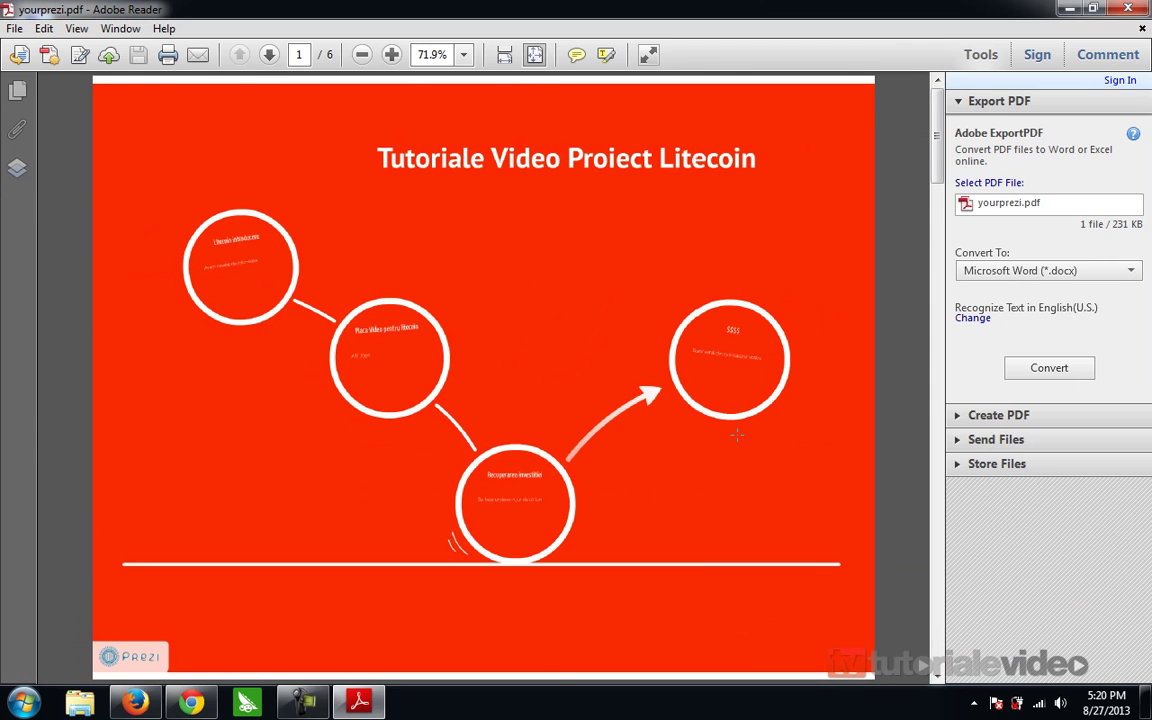
scroll(737, 434, down, 2)
scroll(737, 434, down, 1)
scroll(737, 434, down, 2)
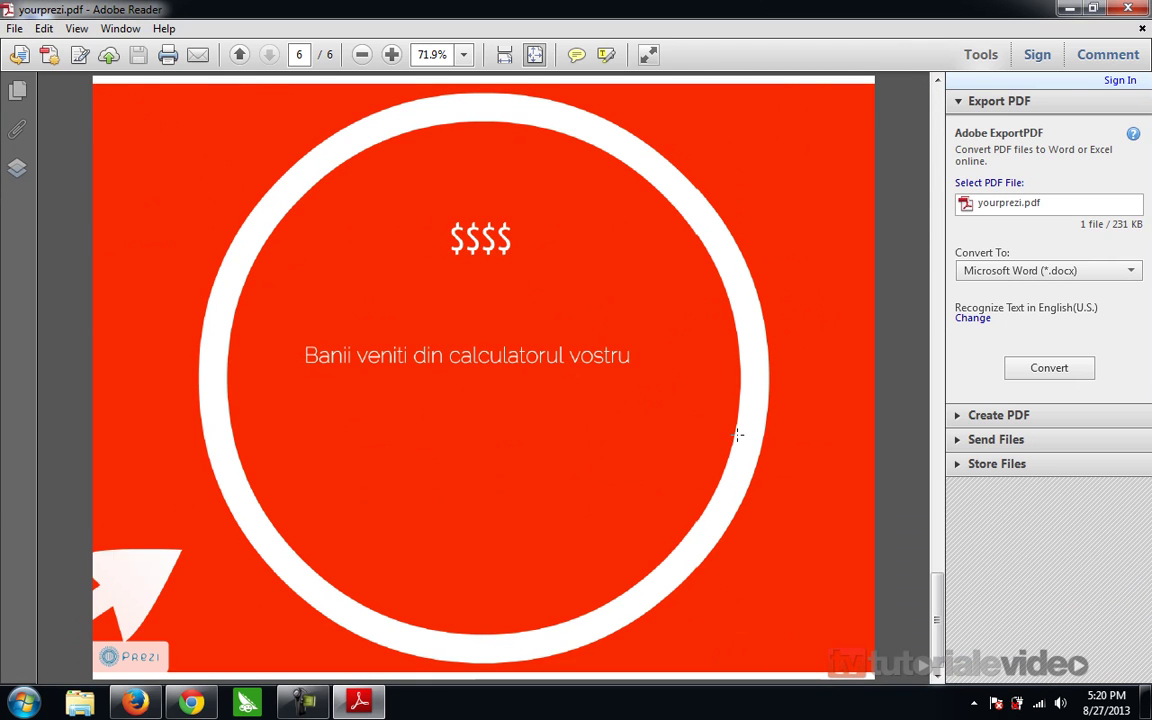
scroll(737, 434, up, 2)
scroll(737, 434, up, 3)
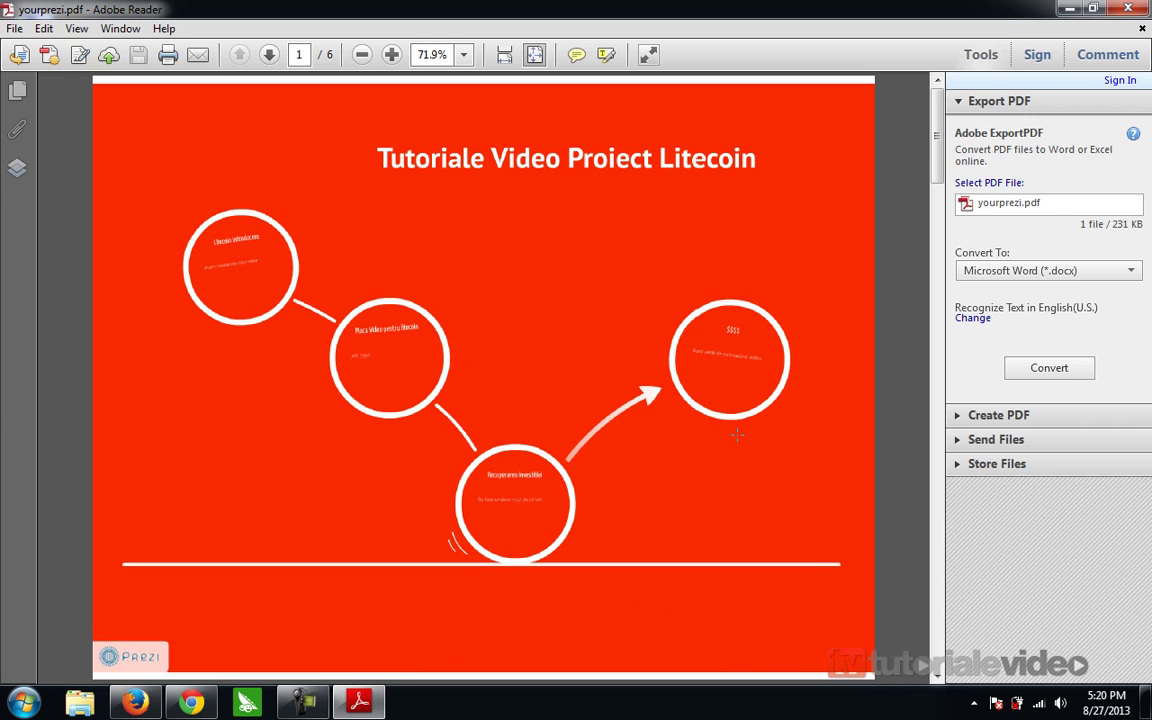
scroll(737, 434, down, 1)
scroll(737, 434, down, 1)
scroll(737, 434, up, 1)
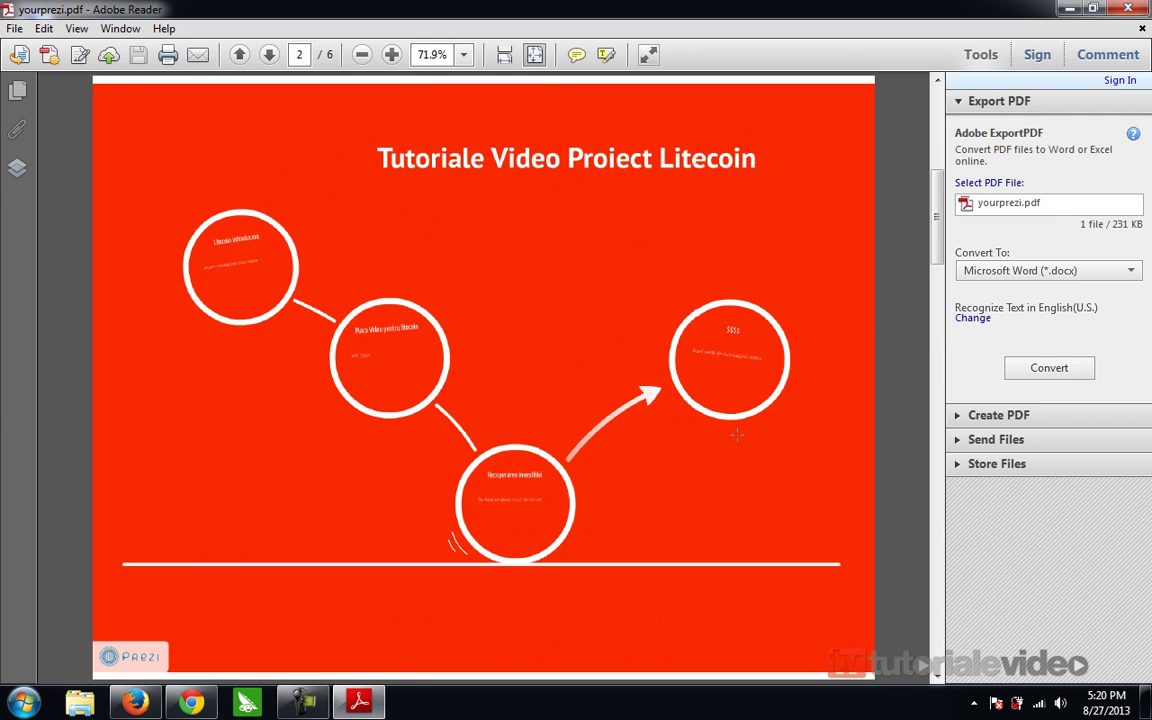
scroll(737, 434, up, 1)
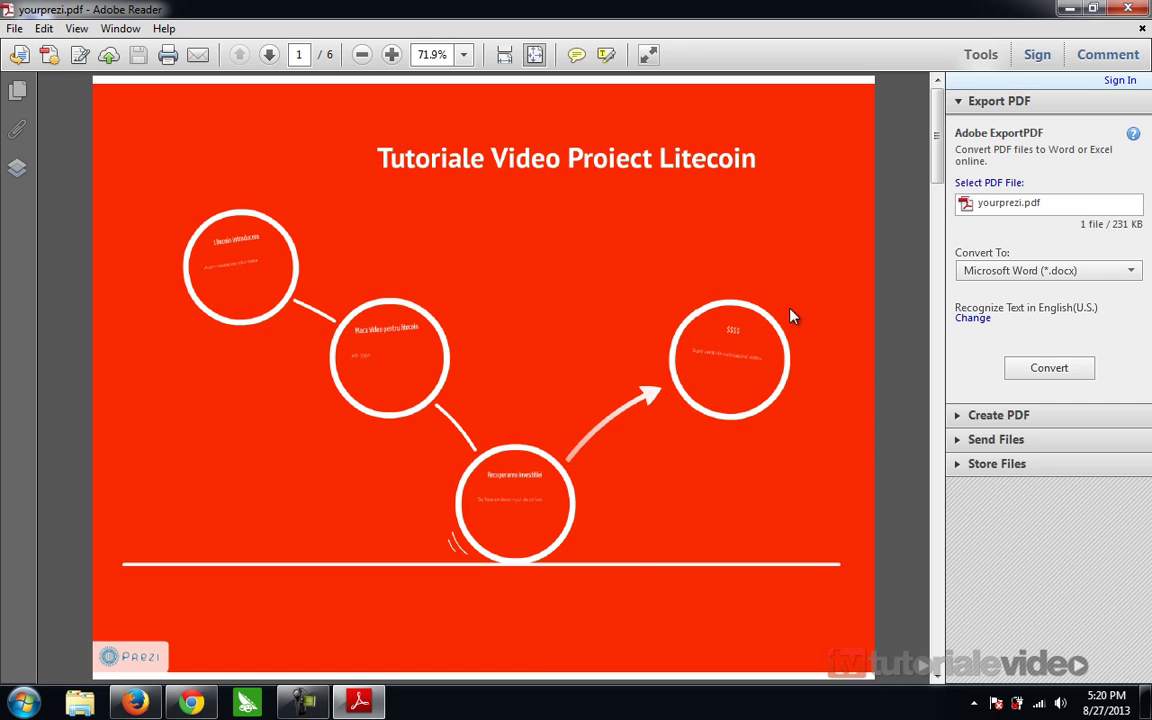
scroll(790, 316, down, 2)
scroll(790, 308, down, 1)
scroll(790, 308, down, 1)
scroll(790, 308, up, 1)
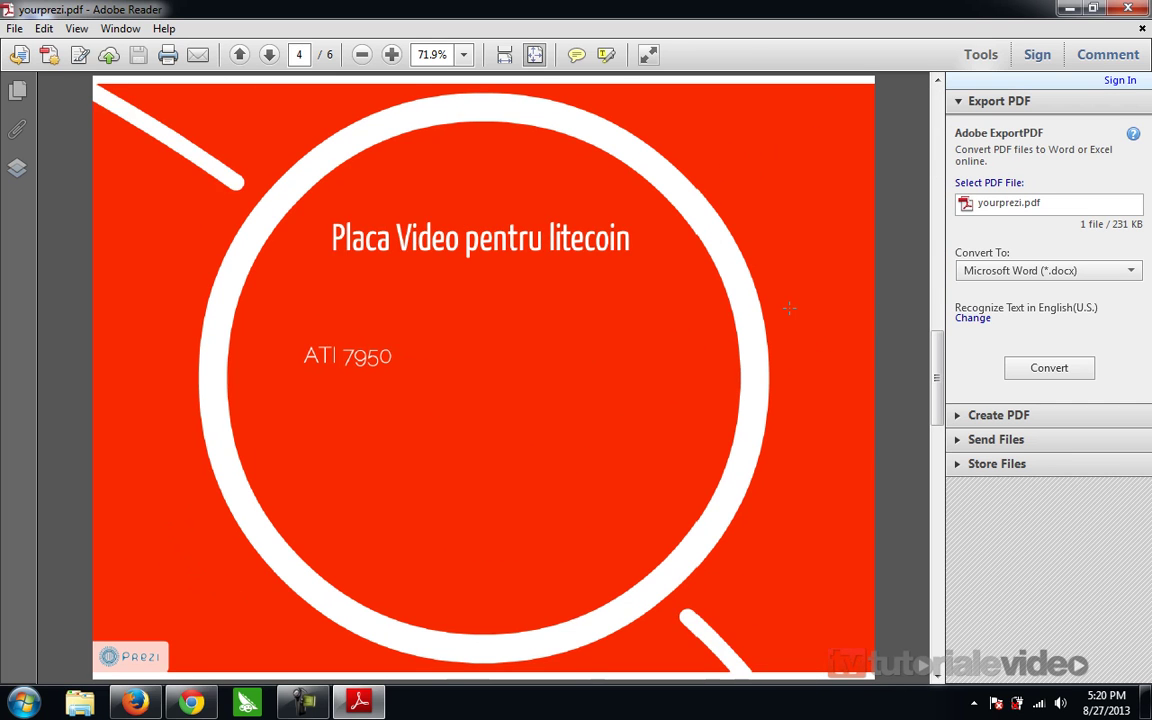
scroll(790, 308, down, 1)
scroll(790, 308, down, 1)
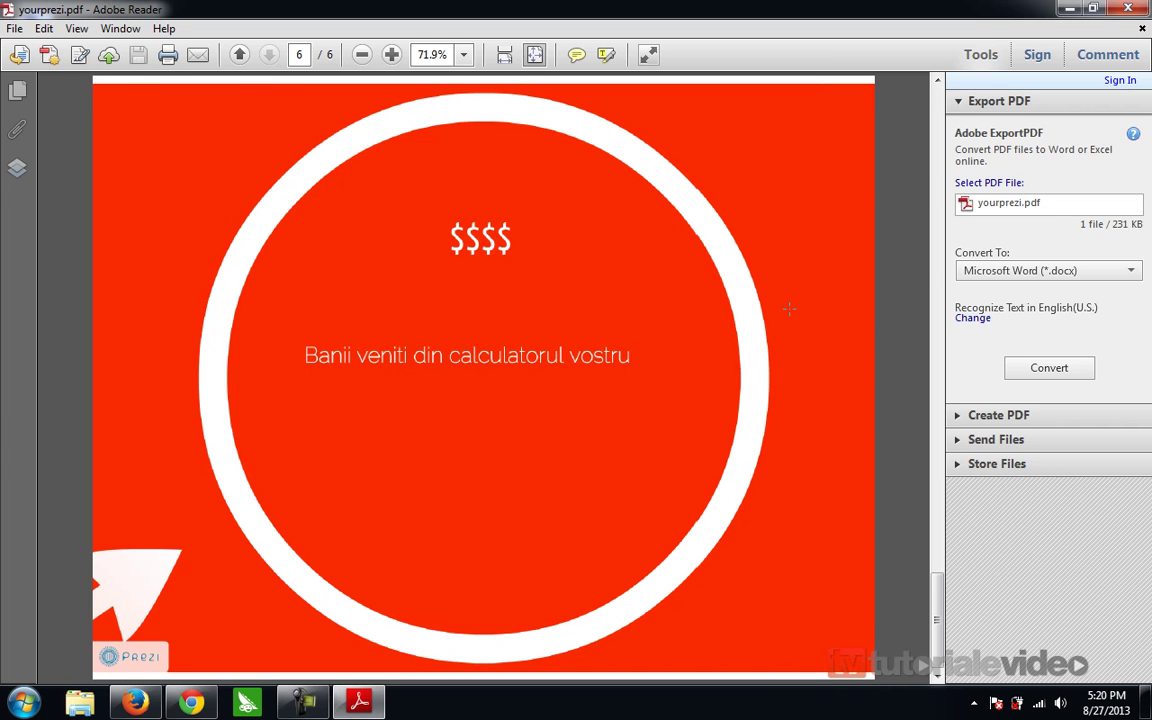
key(Home)
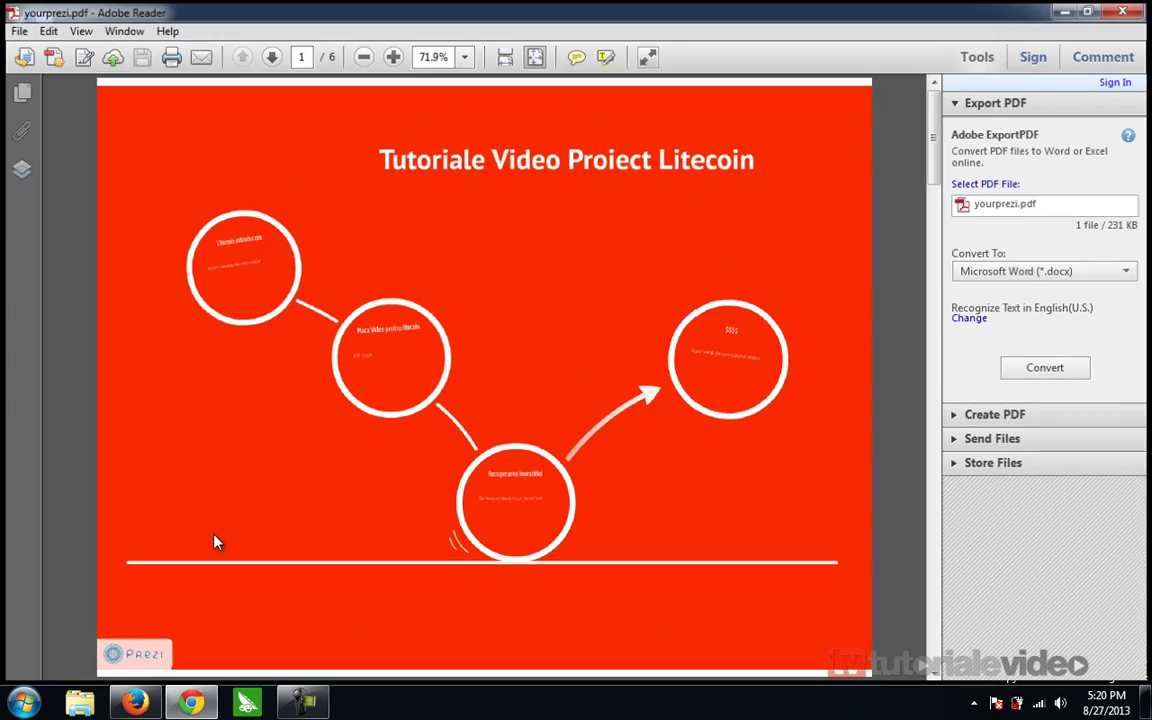
key(alt+F4)
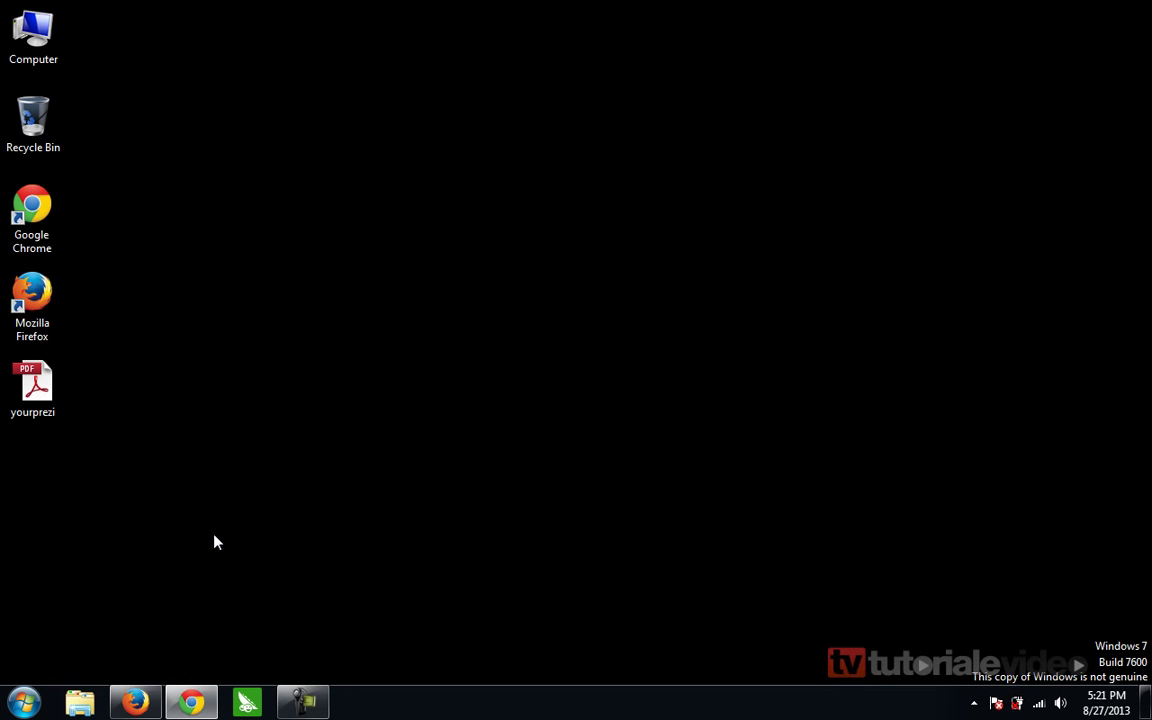
Restore the Chrome window showing the Tutoriale Video Proiect Litecoin editor from the taskbar
click(191, 703)
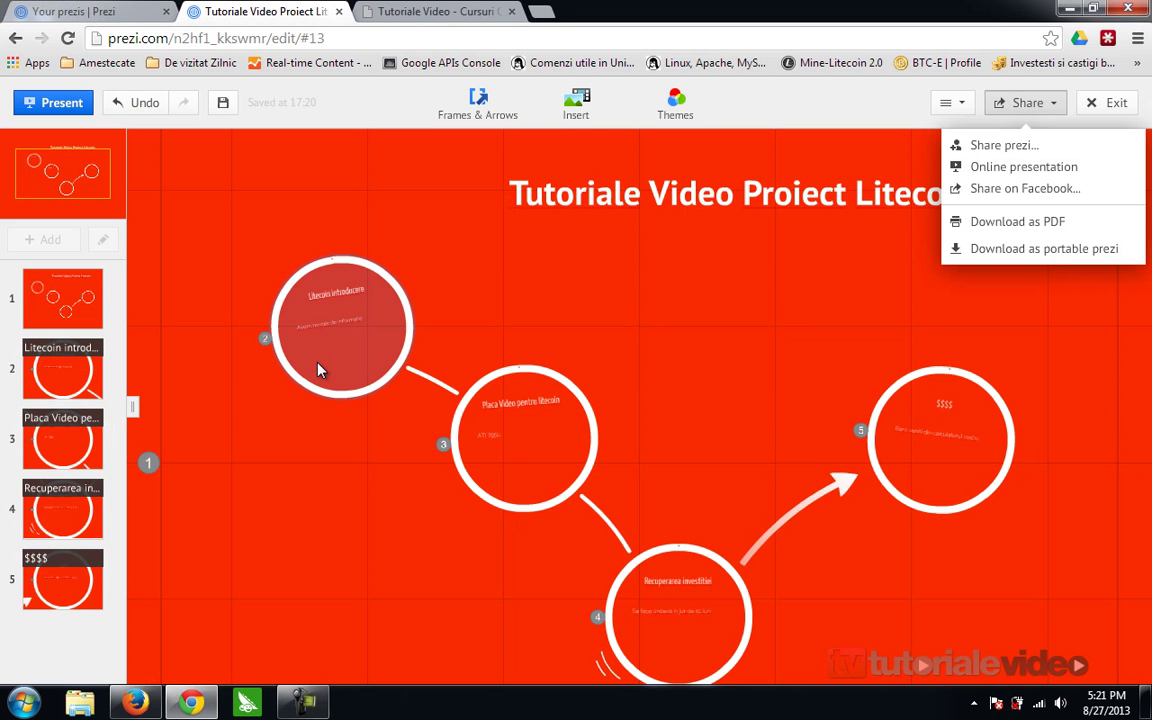